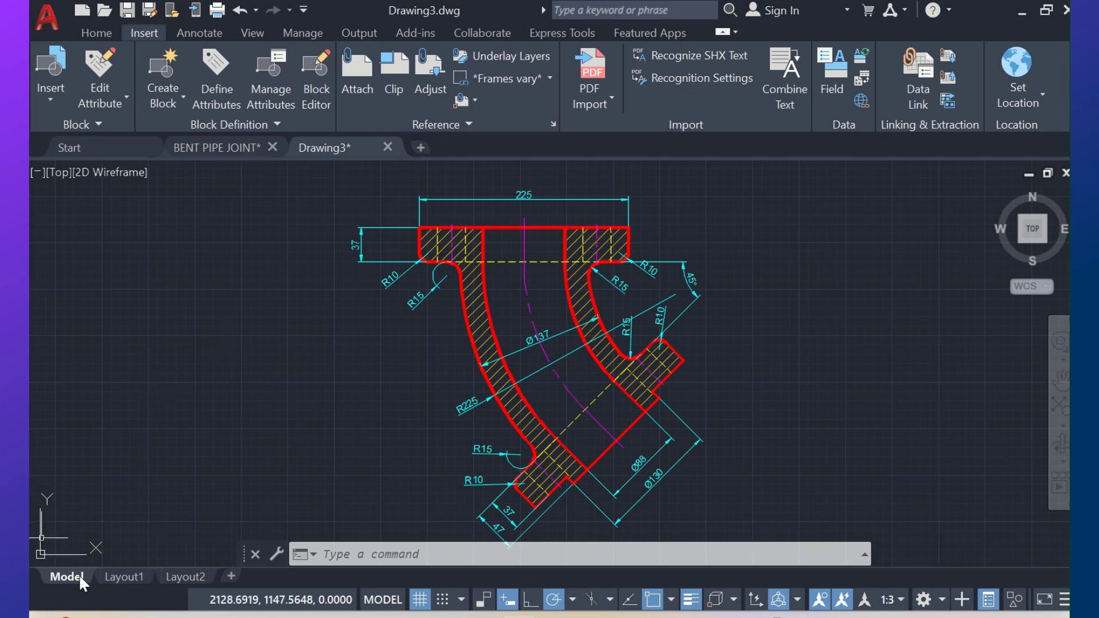
Step: Examine how the pipe joint drawing is displayed on the Layout1 sheet and return to model space
click(112, 576)
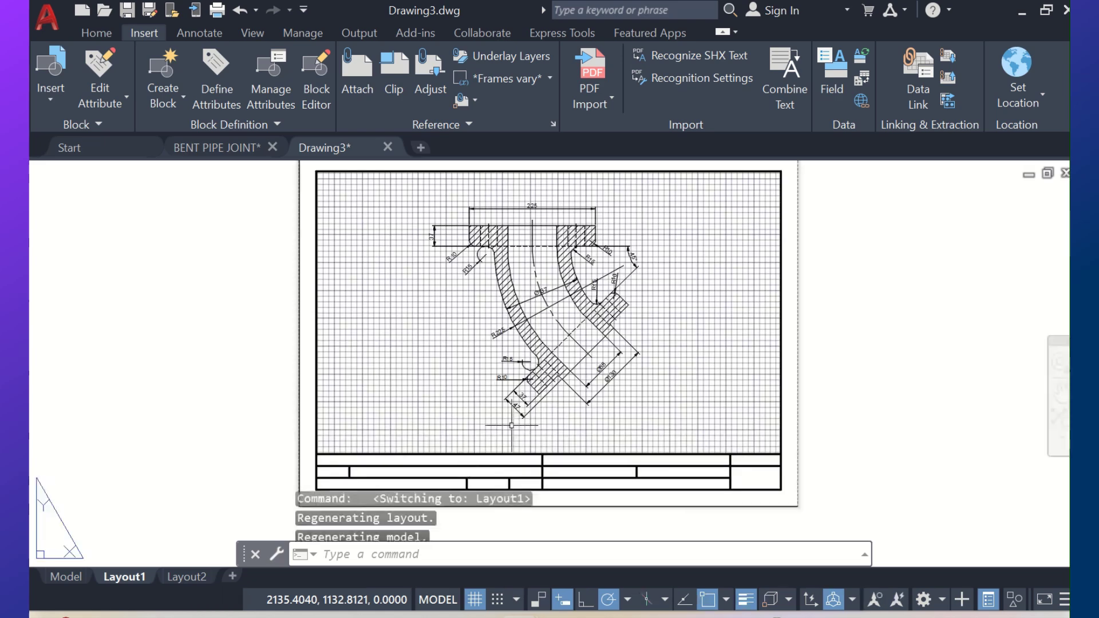
click(921, 374)
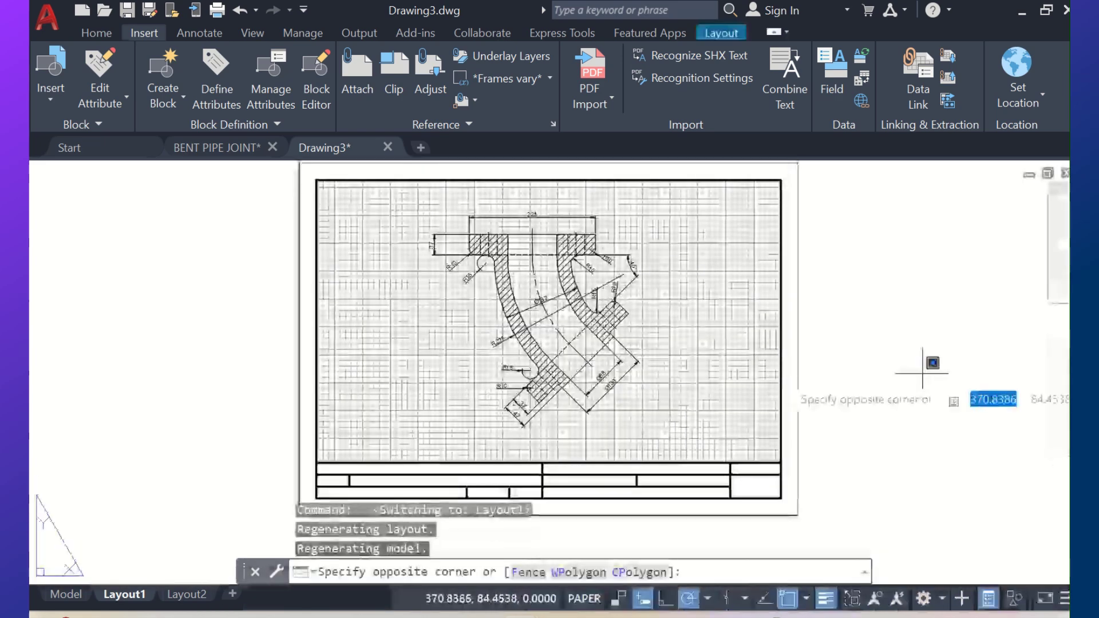
click(905, 365)
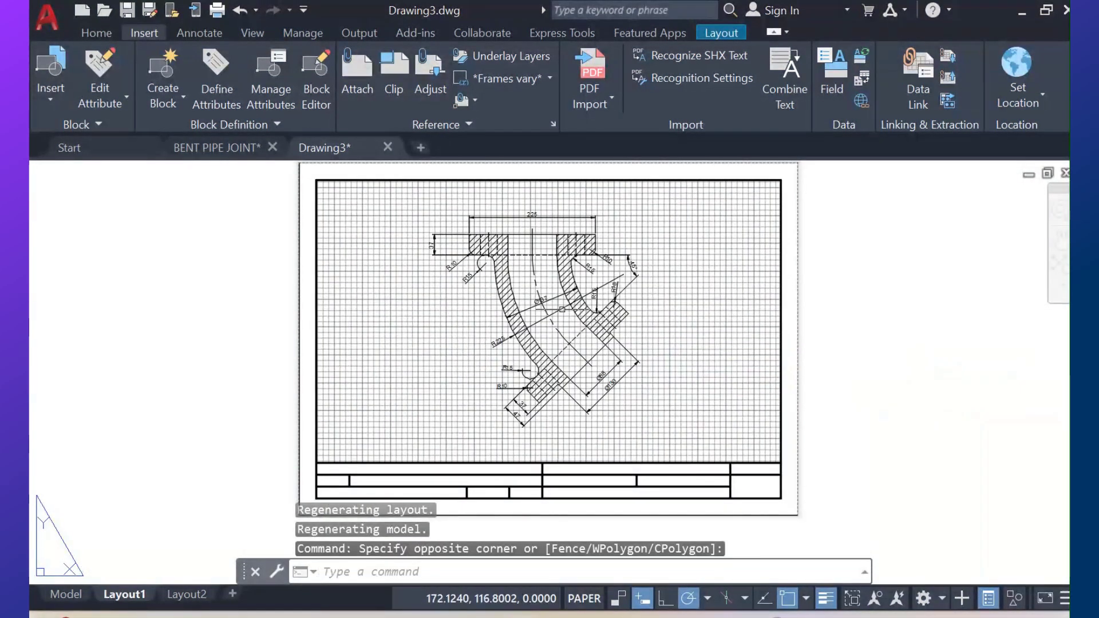
scroll(560, 298, up, 4)
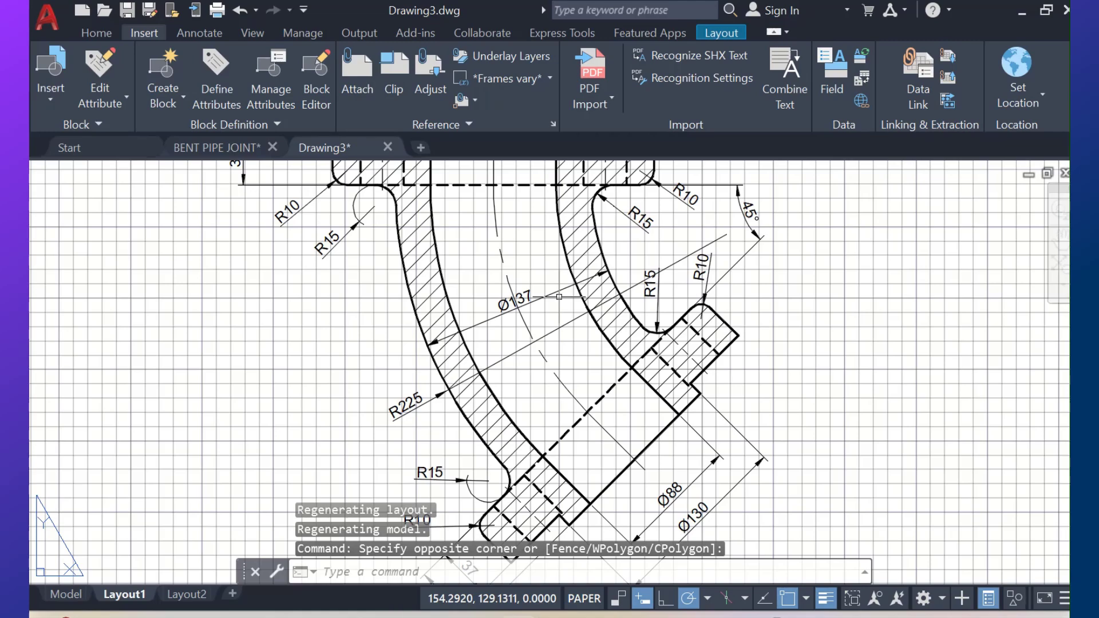
scroll(559, 296, down, 4)
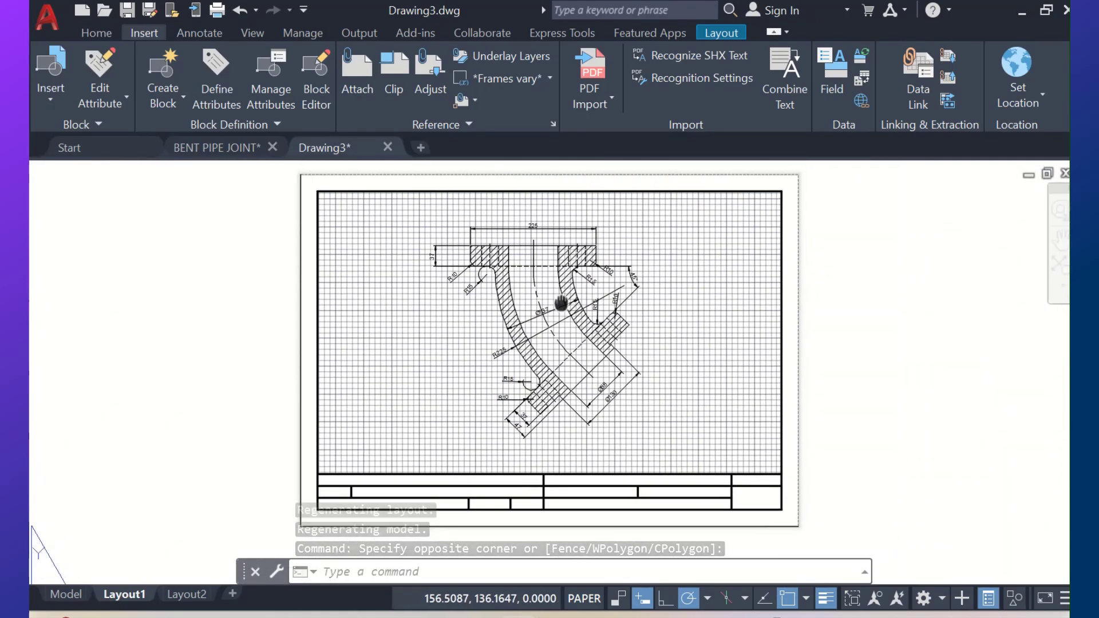
scroll(548, 305, up, 2)
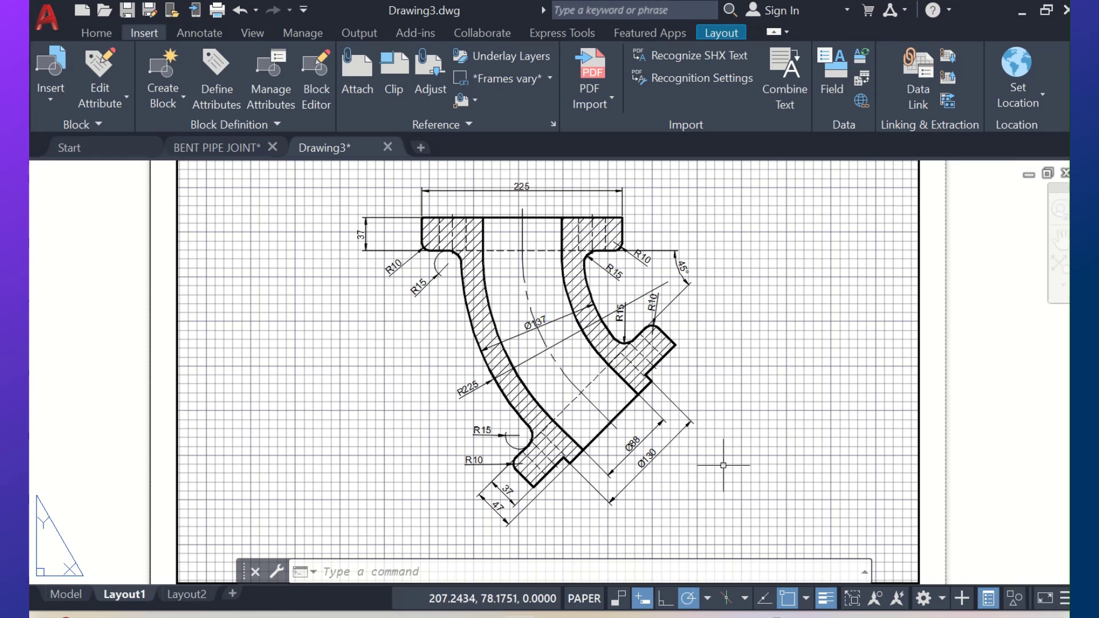
click(65, 594)
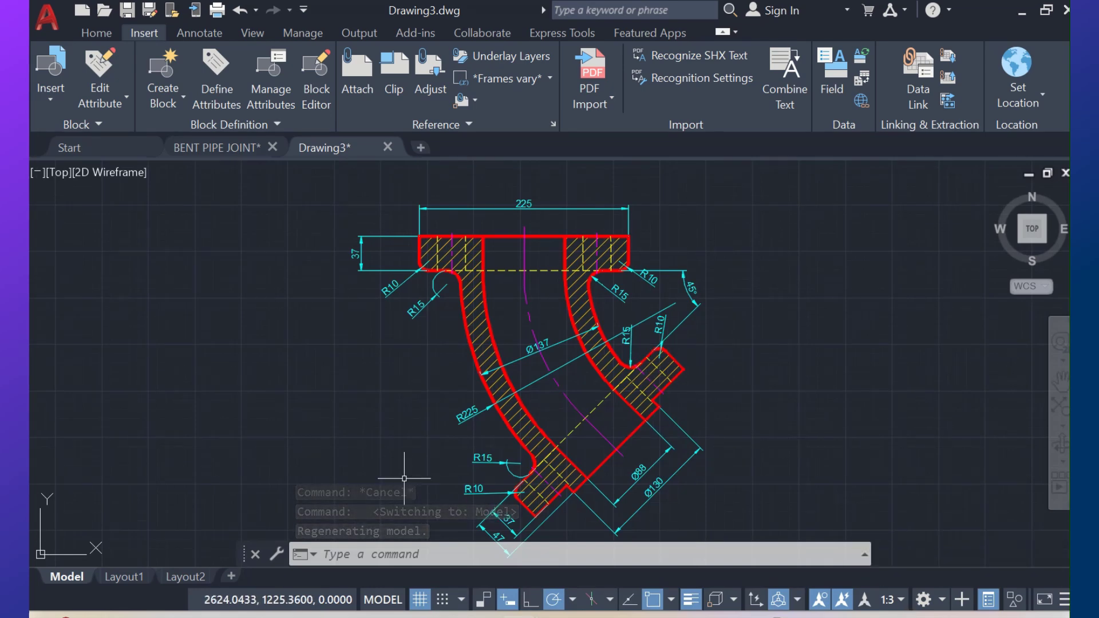
Step: Switch to Layout2 and review its page setup settings, closing them without changes
click(189, 576)
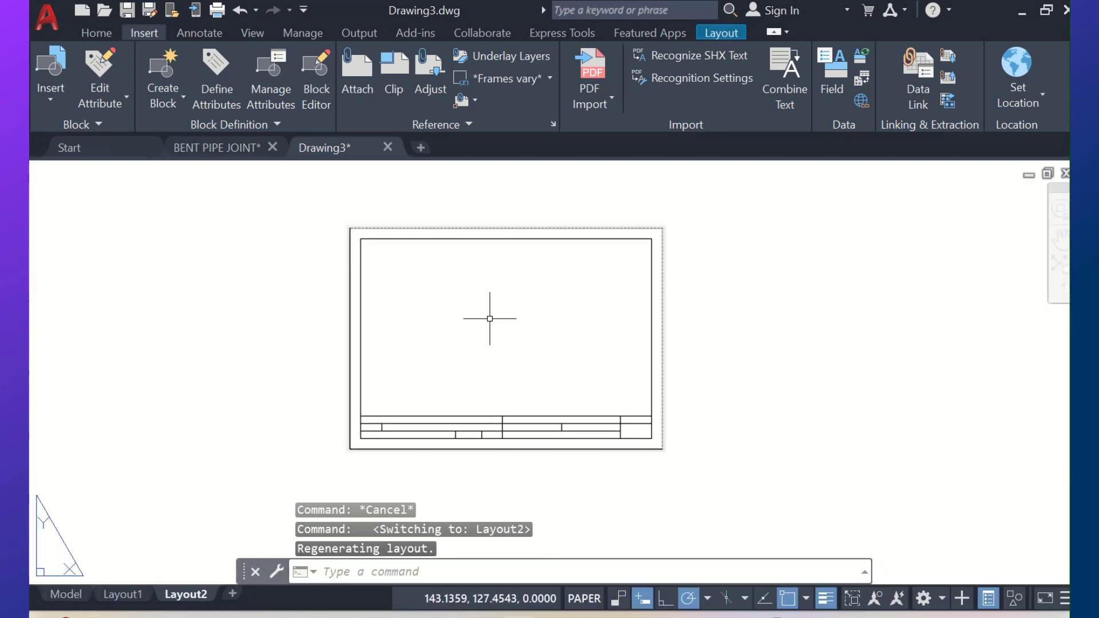
right_click(196, 596)
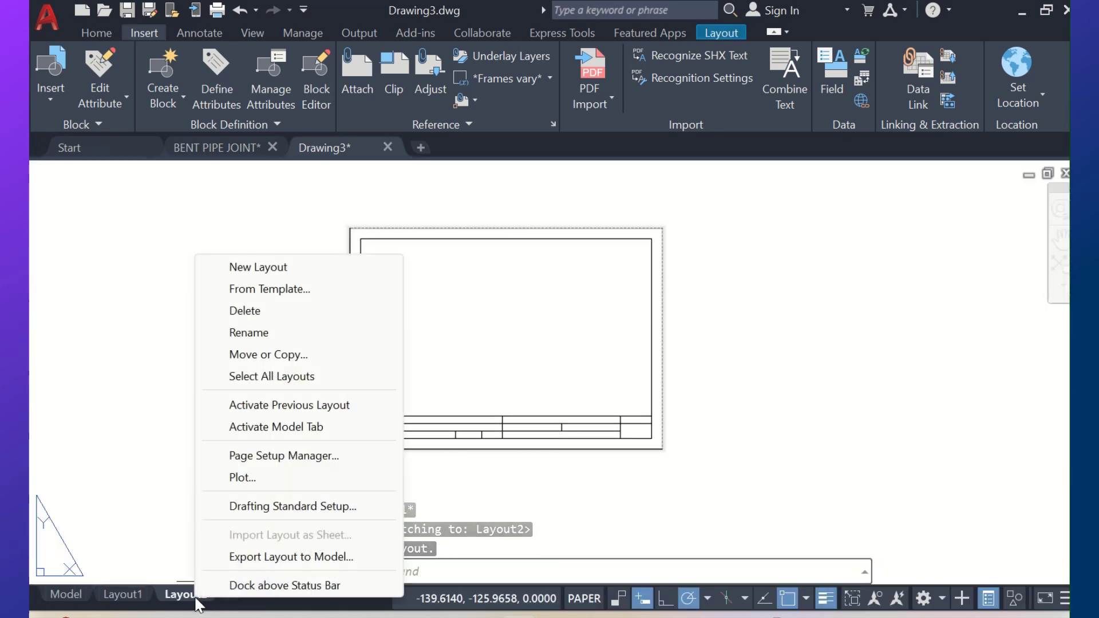
click(293, 456)
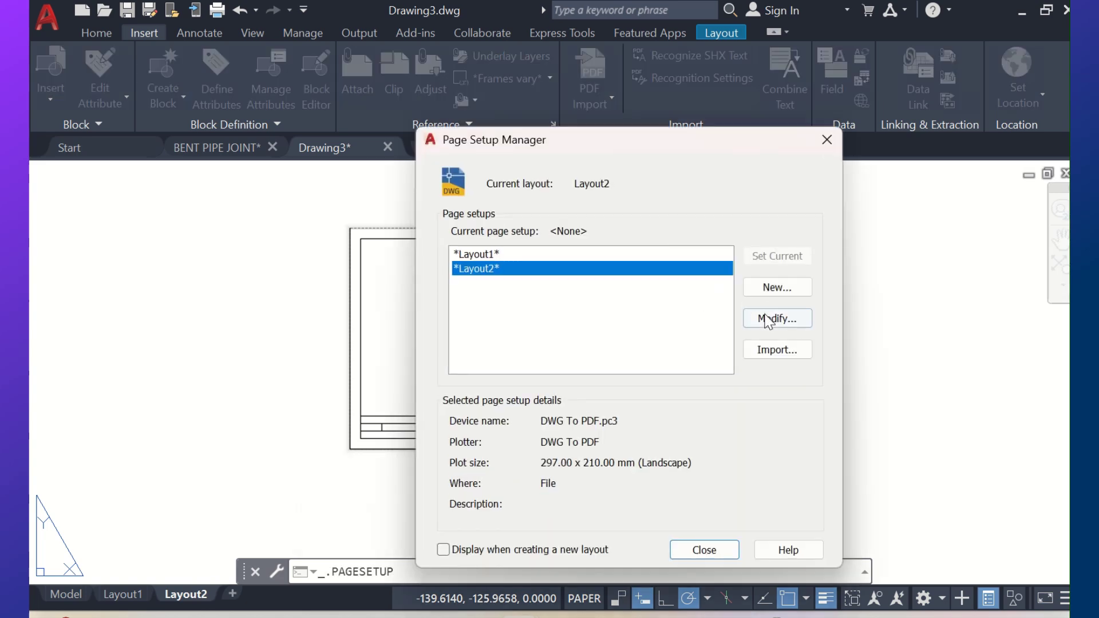
click(768, 321)
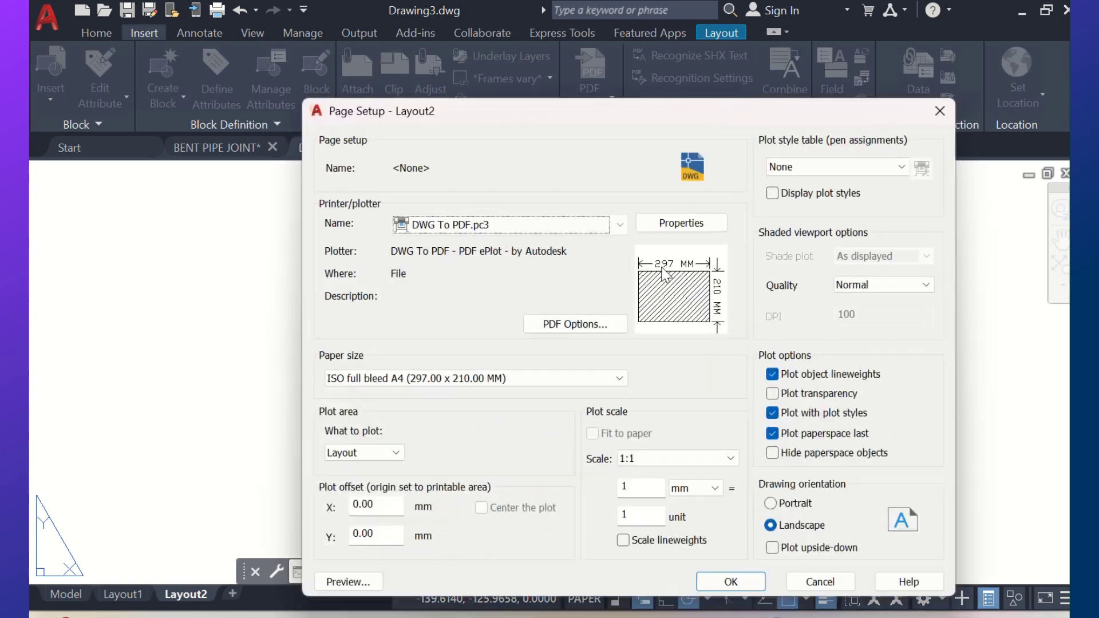
click(948, 114)
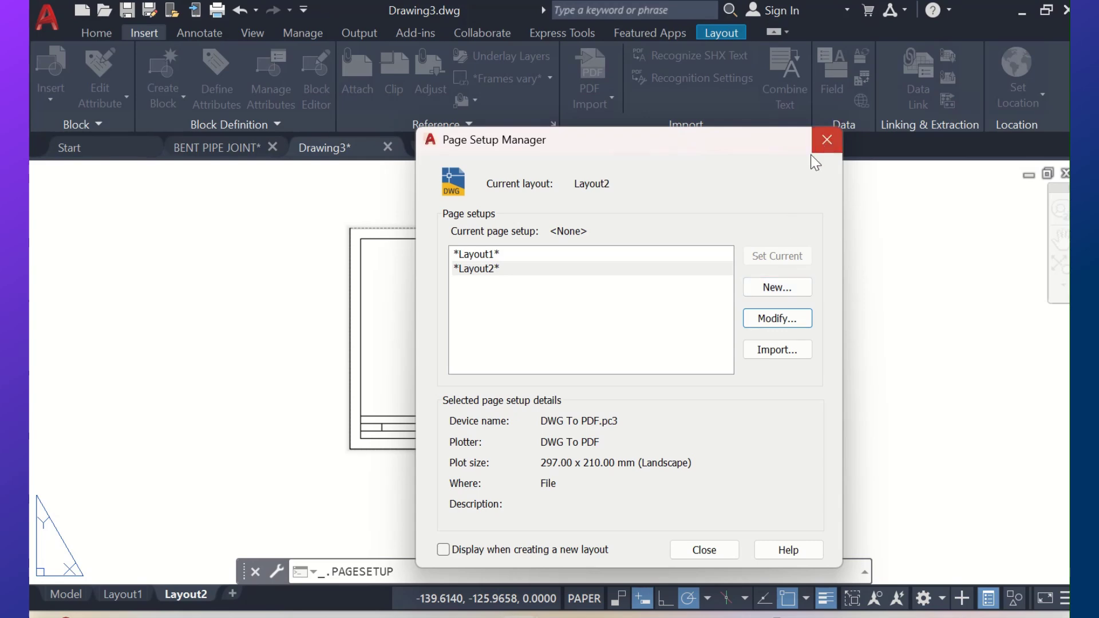
click(826, 141)
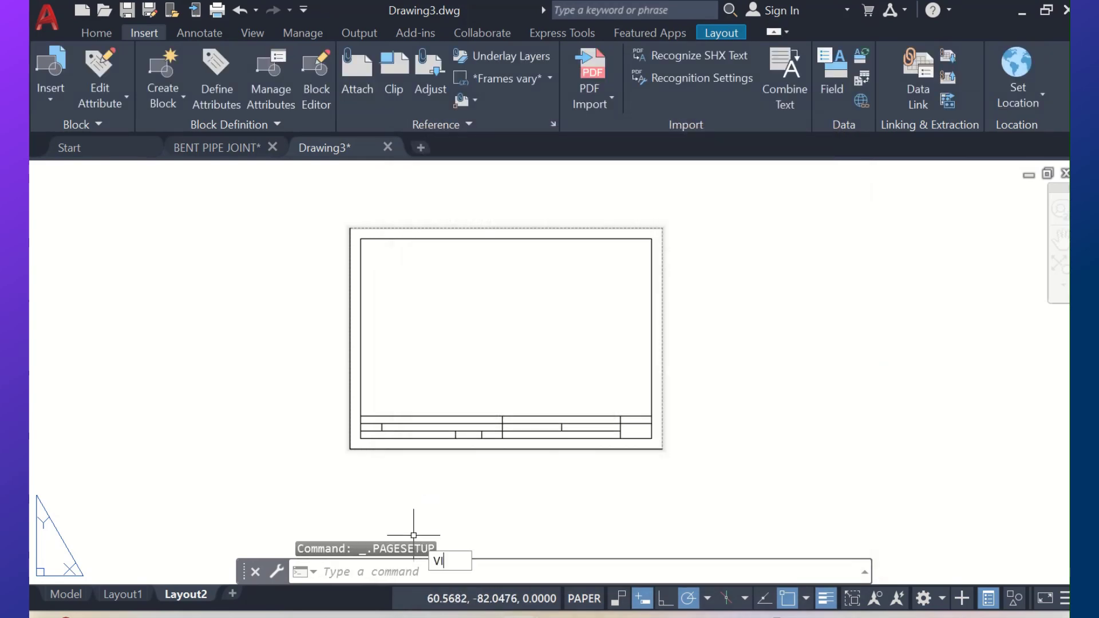
Step: Create a single viewport on Layout2 filling the sheet frame from its upper-left corner to the title block's upper-right corner
key(Return)
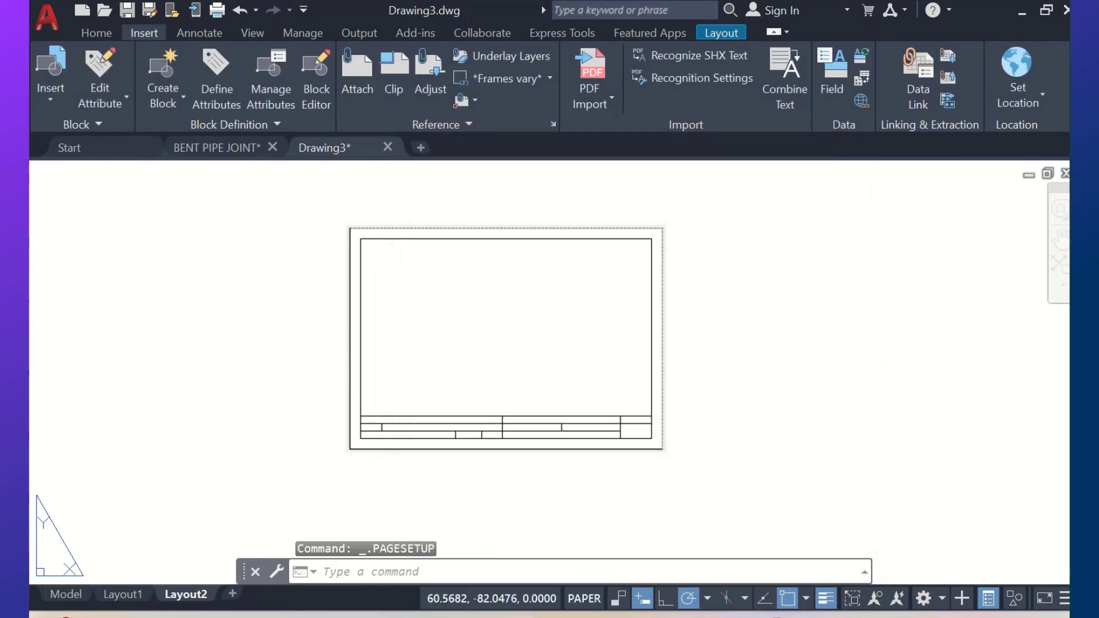
click(416, 256)
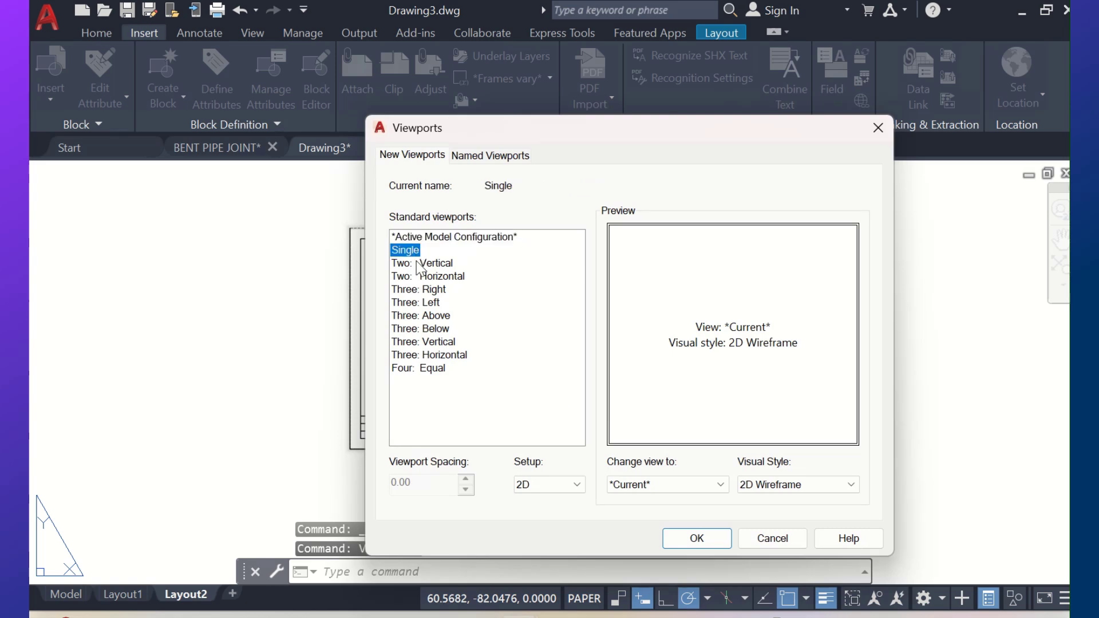
click(694, 539)
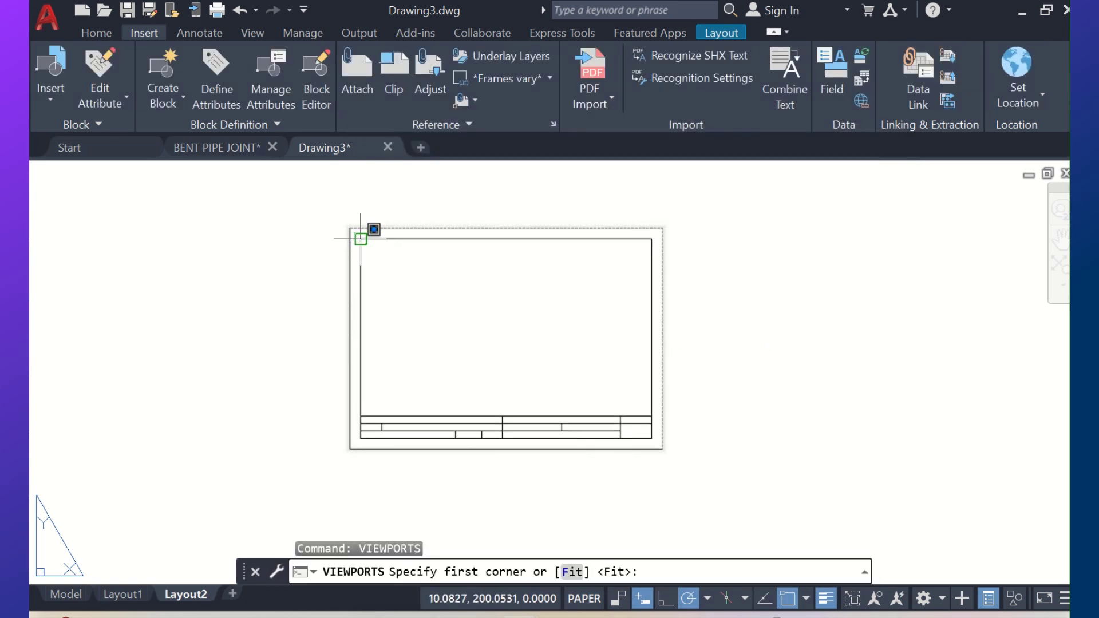
click(360, 238)
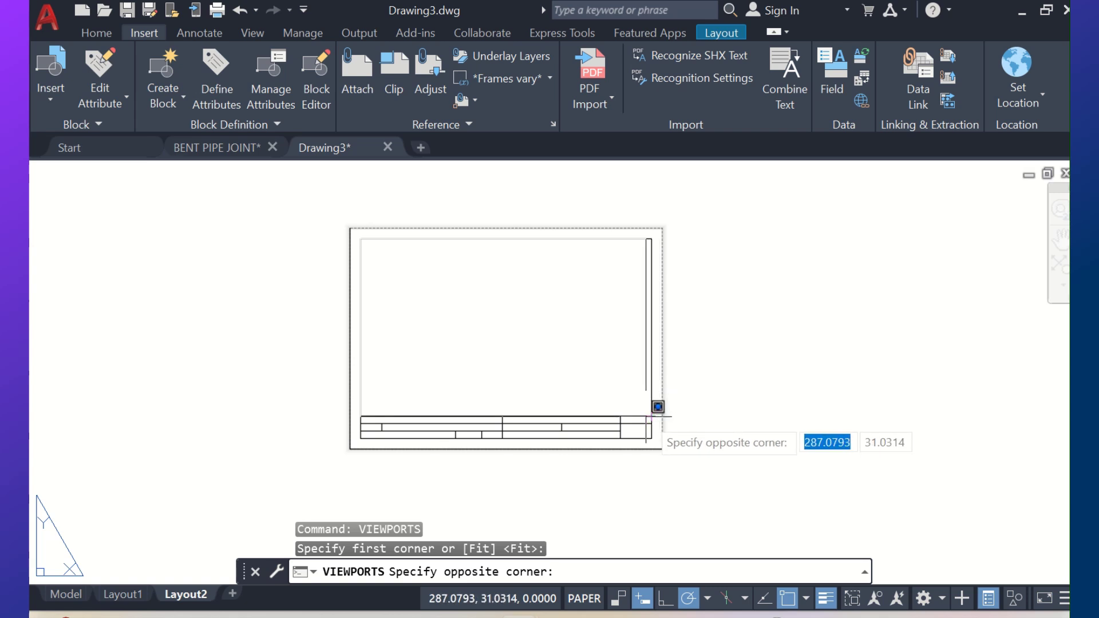
click(652, 415)
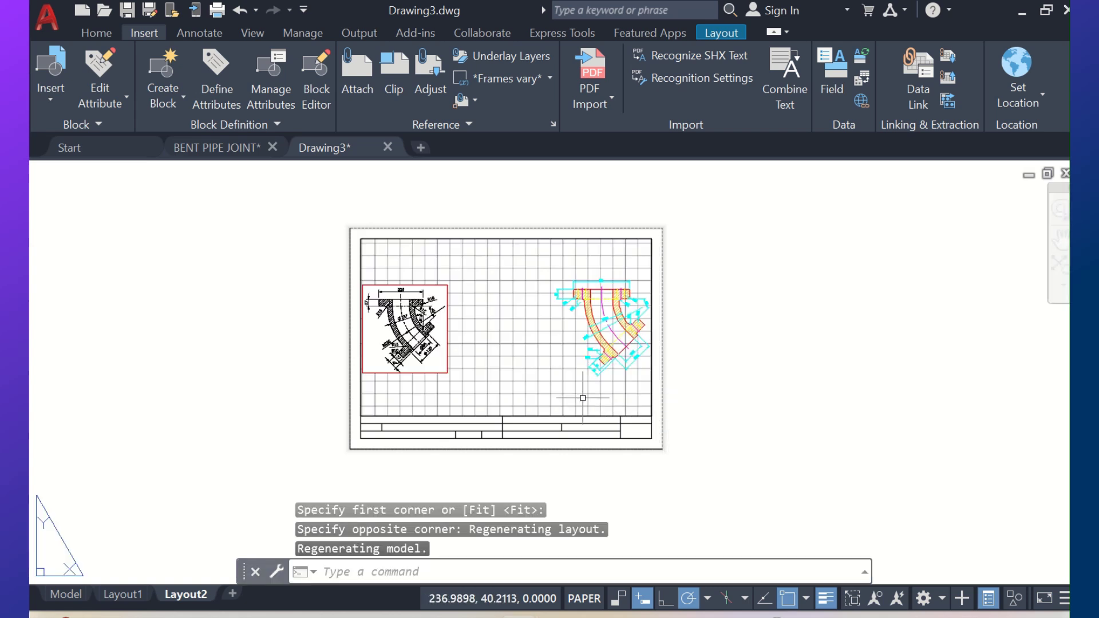
Step: Activate the Layout2 viewport, centre the coloured pipe joint drawing in it at 1:3 scale, and return to paper space
middle_drag(542, 346, 454, 366)
double_click(562, 369)
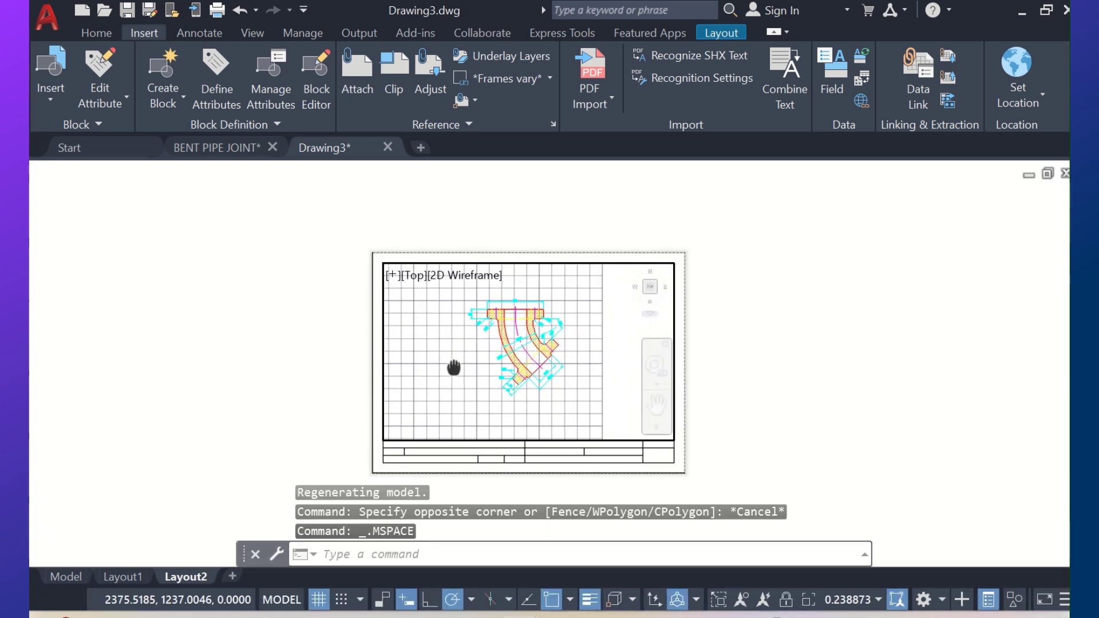
mouse_move(425, 5)
click(438, 49)
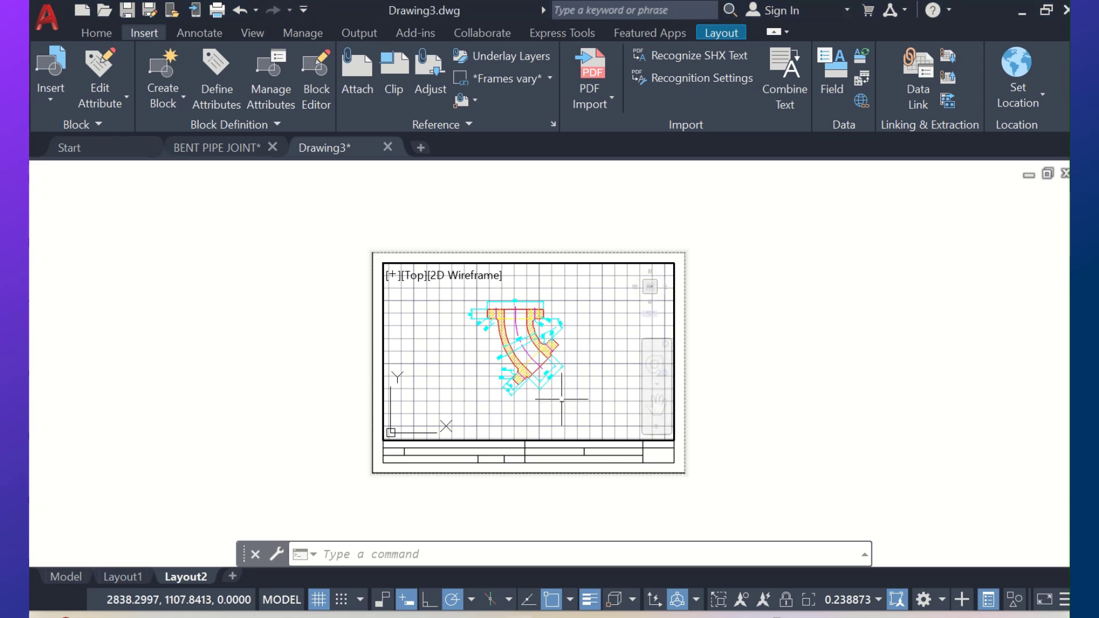
click(880, 601)
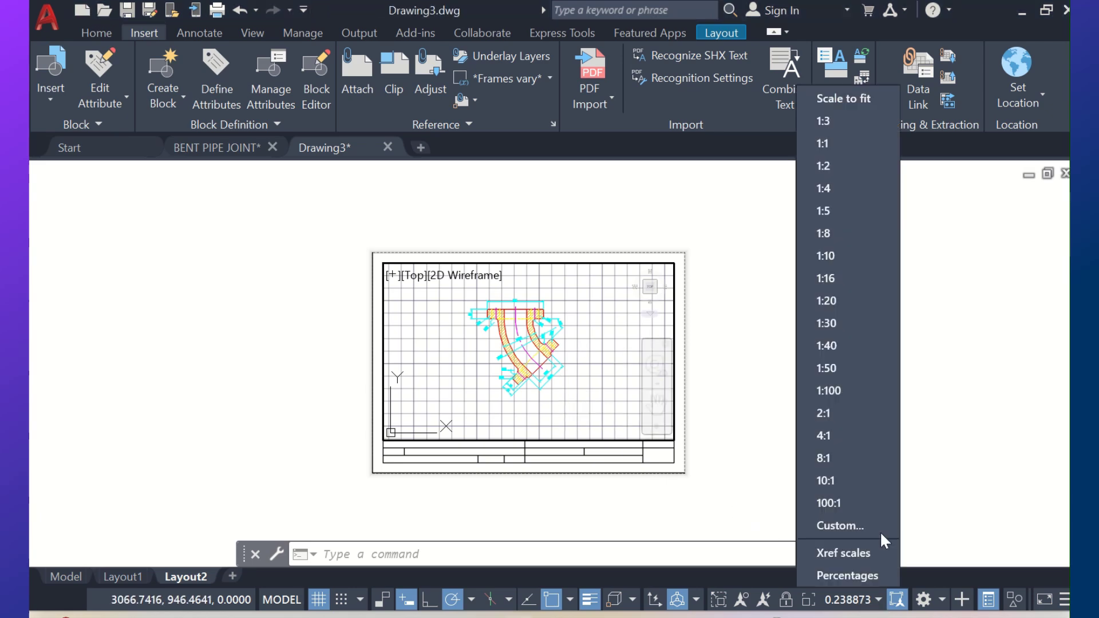
click(843, 120)
middle_drag(600, 339, 609, 356)
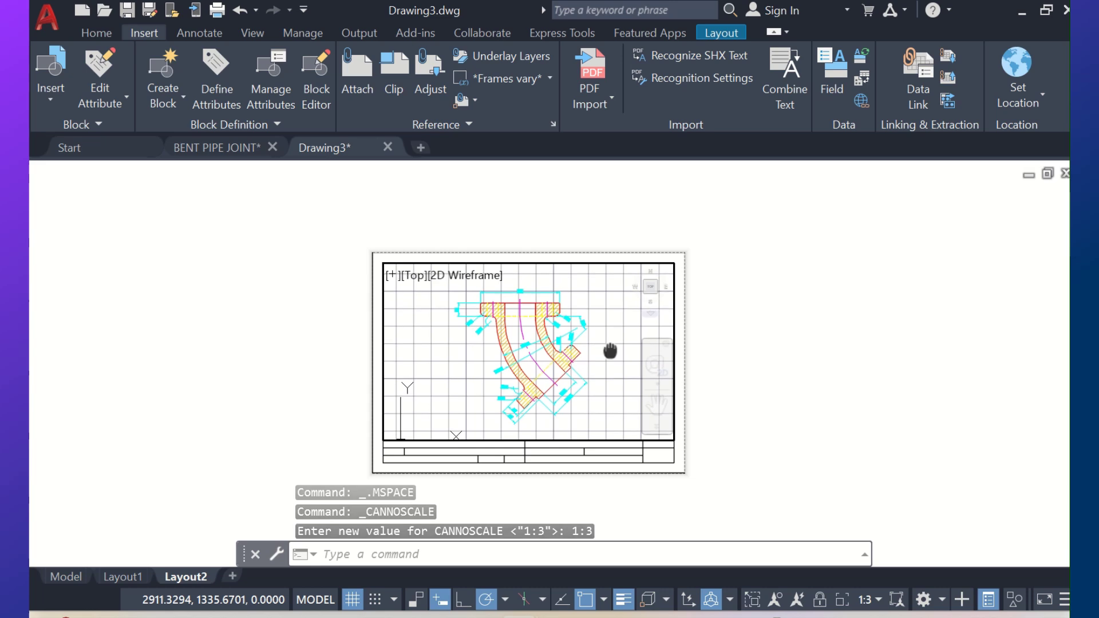
double_click(782, 375)
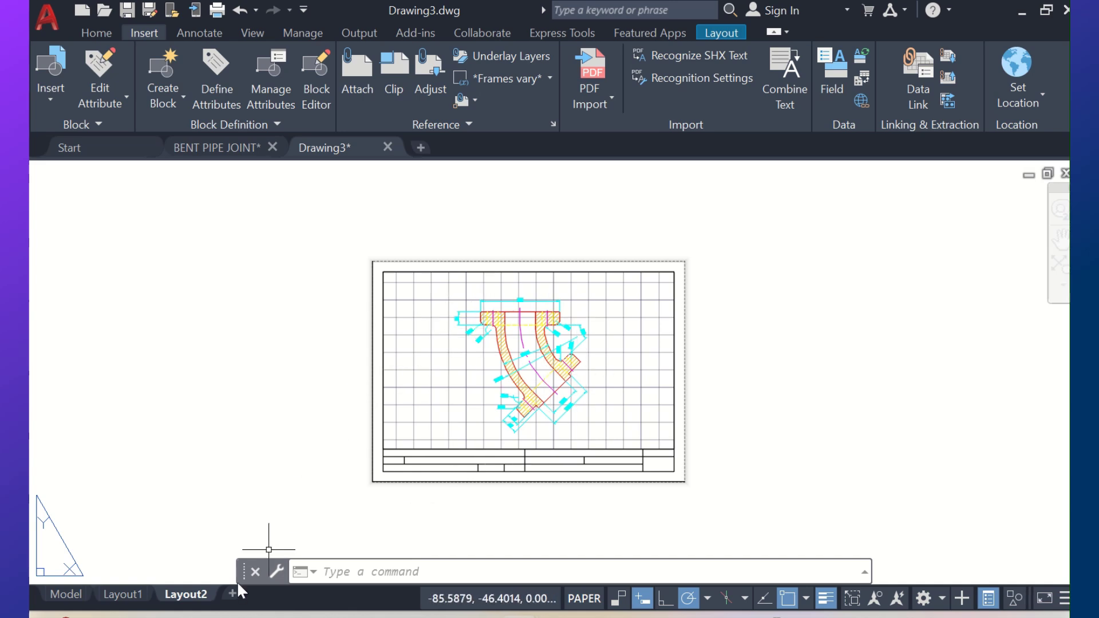
Step: In Layout2's page setup, assign the monochrome.ctb plot style table and enable Display plot styles
right_click(193, 597)
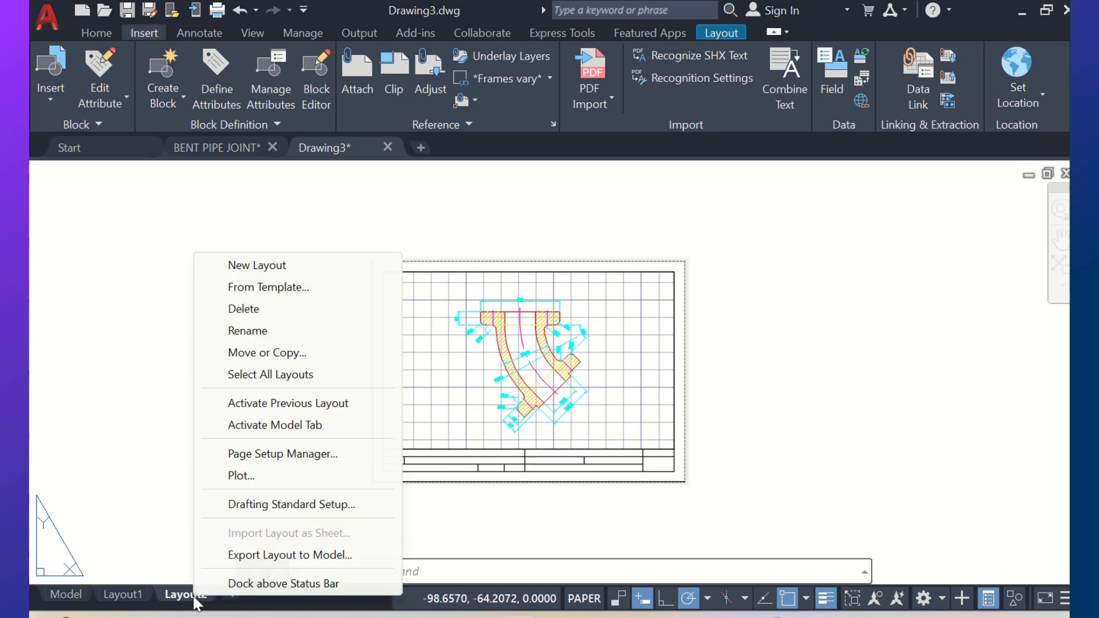
click(312, 455)
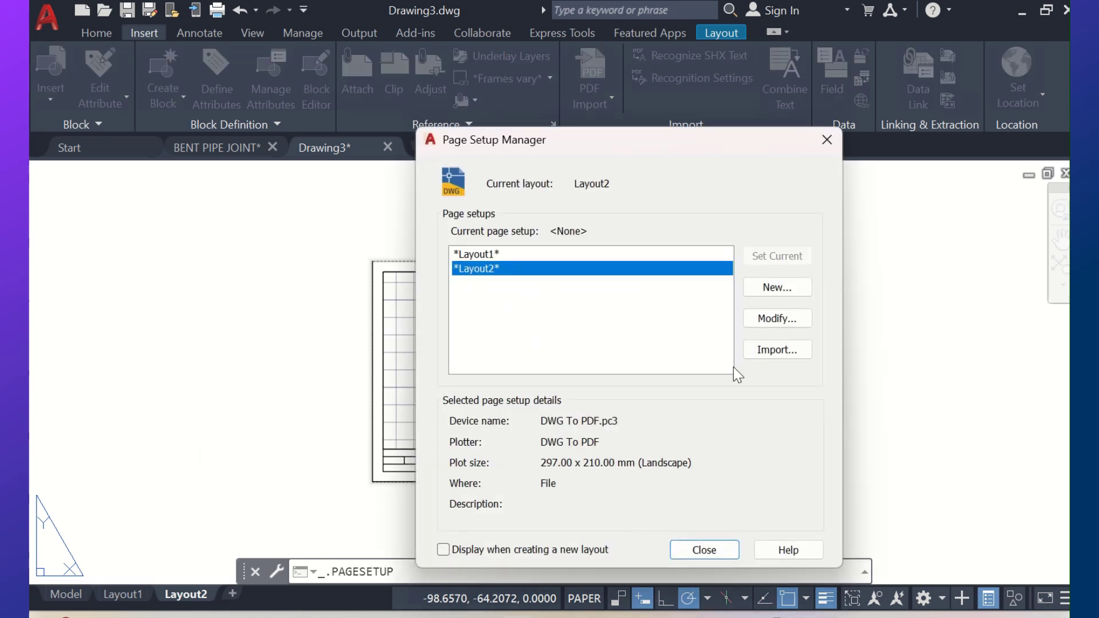
click(776, 320)
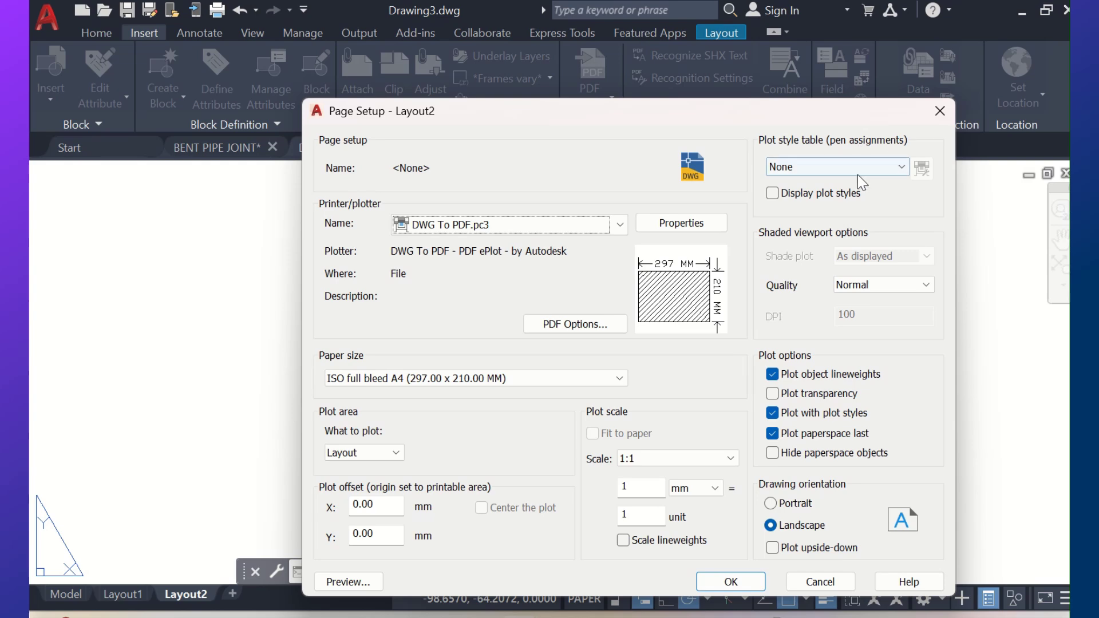
click(902, 167)
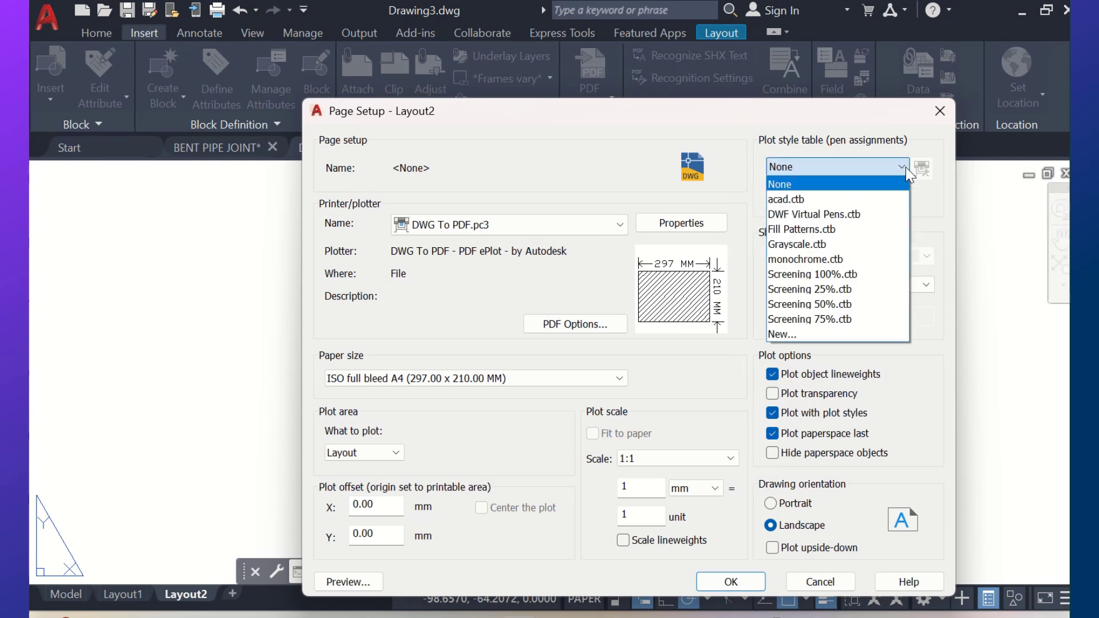
click(817, 259)
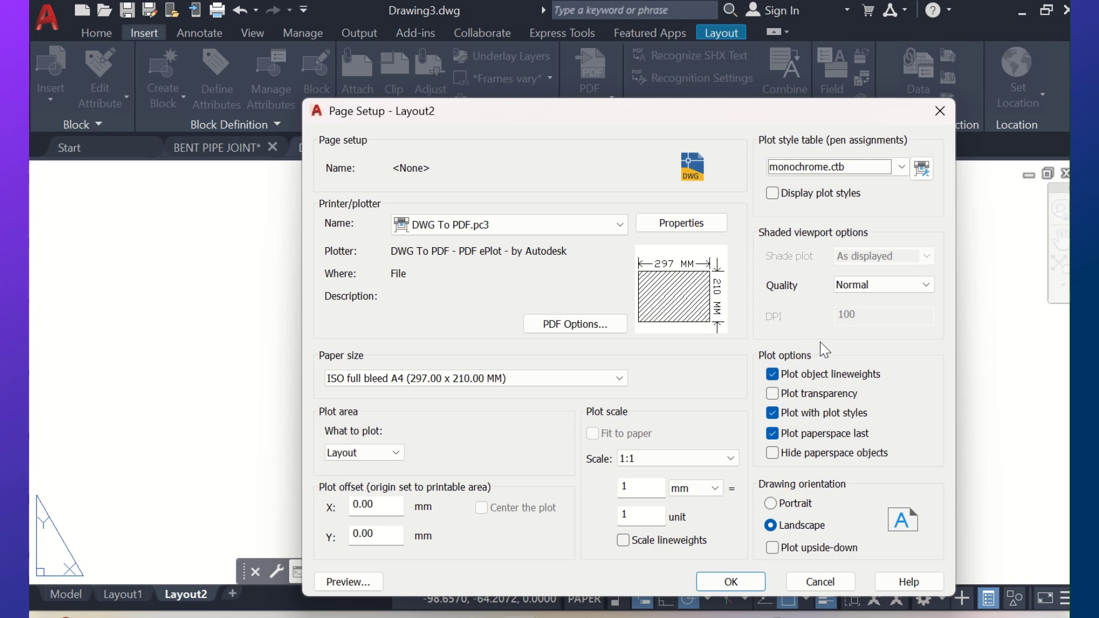
click(775, 196)
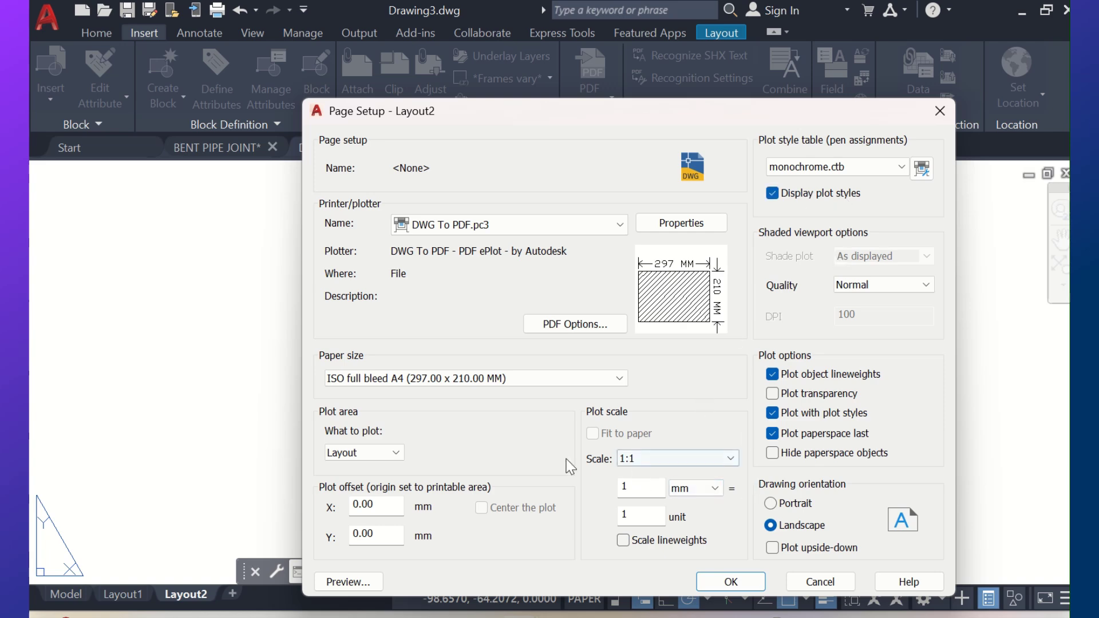
Step: Preview the Layout2 plot and apply the modified page setup to the sheet
click(348, 582)
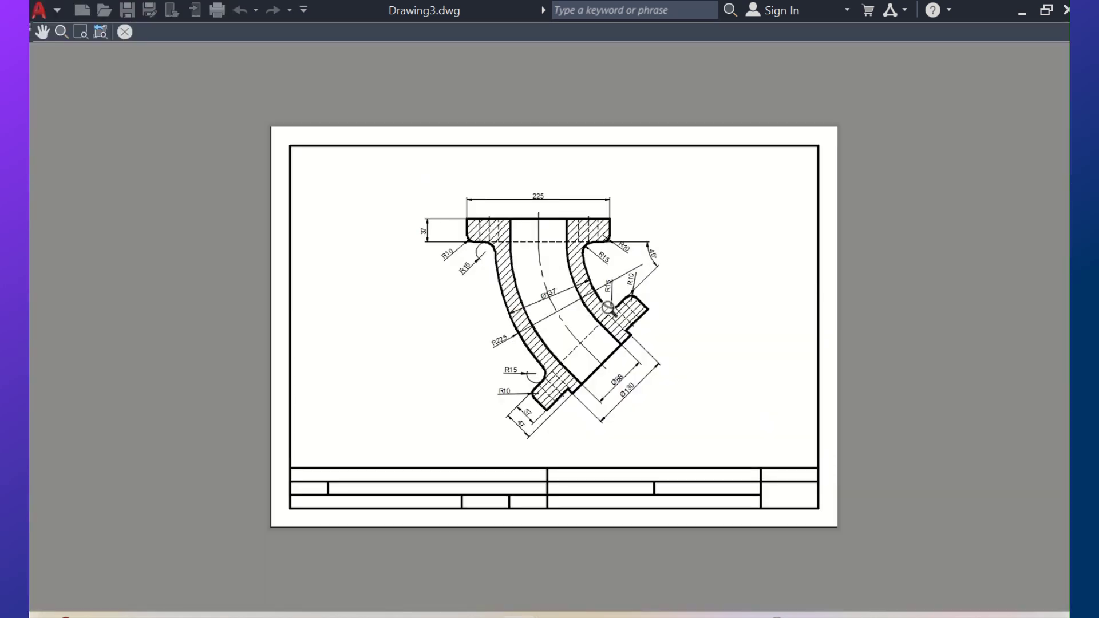
click(125, 31)
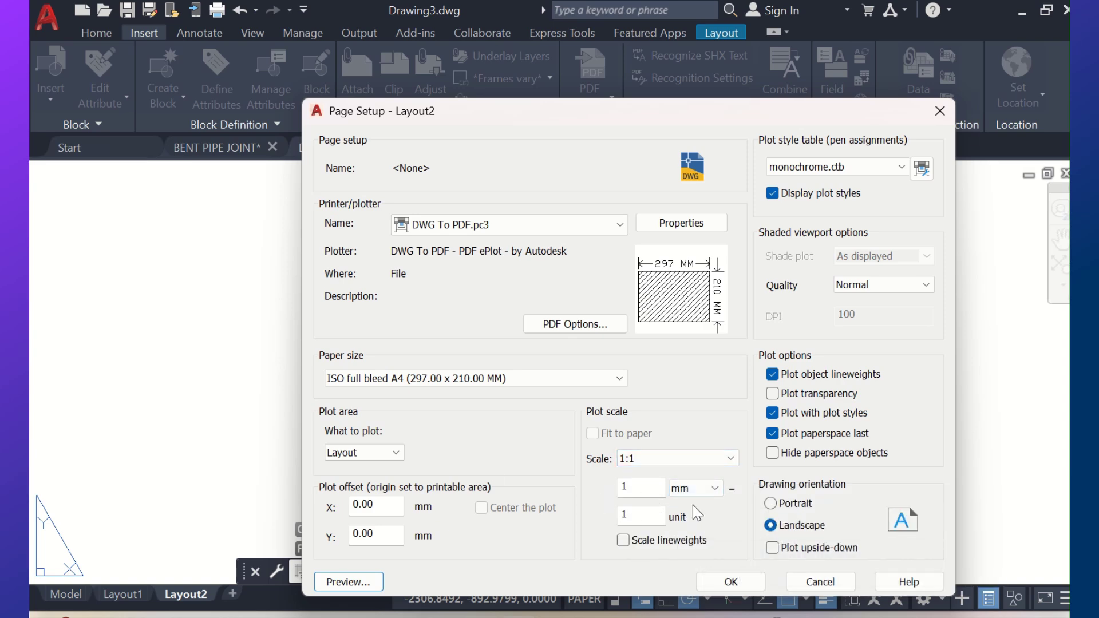
click(707, 579)
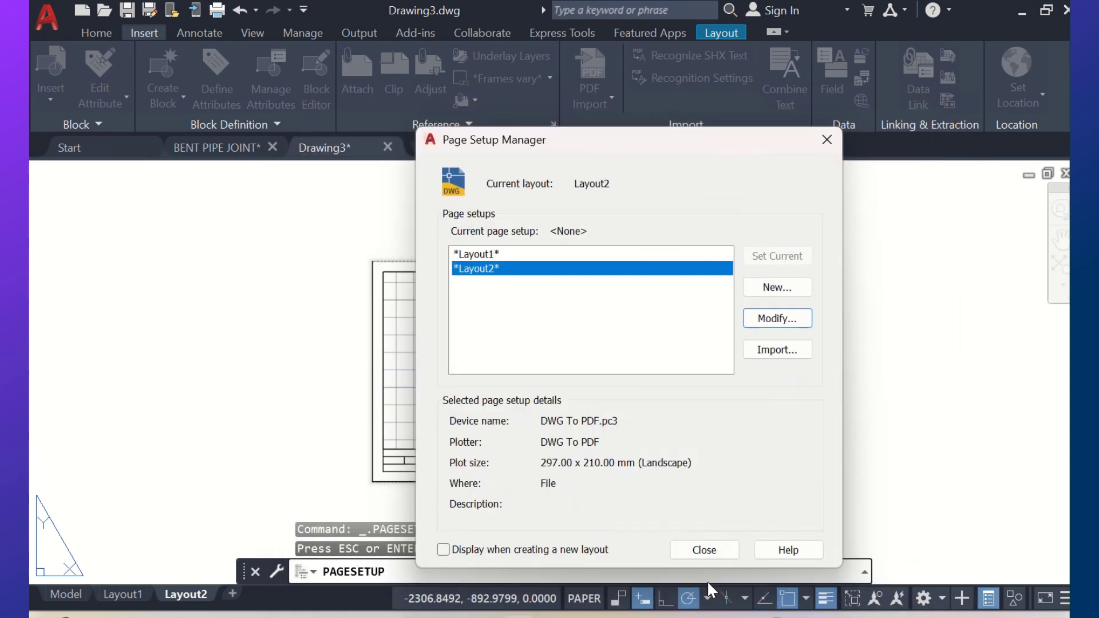
click(729, 549)
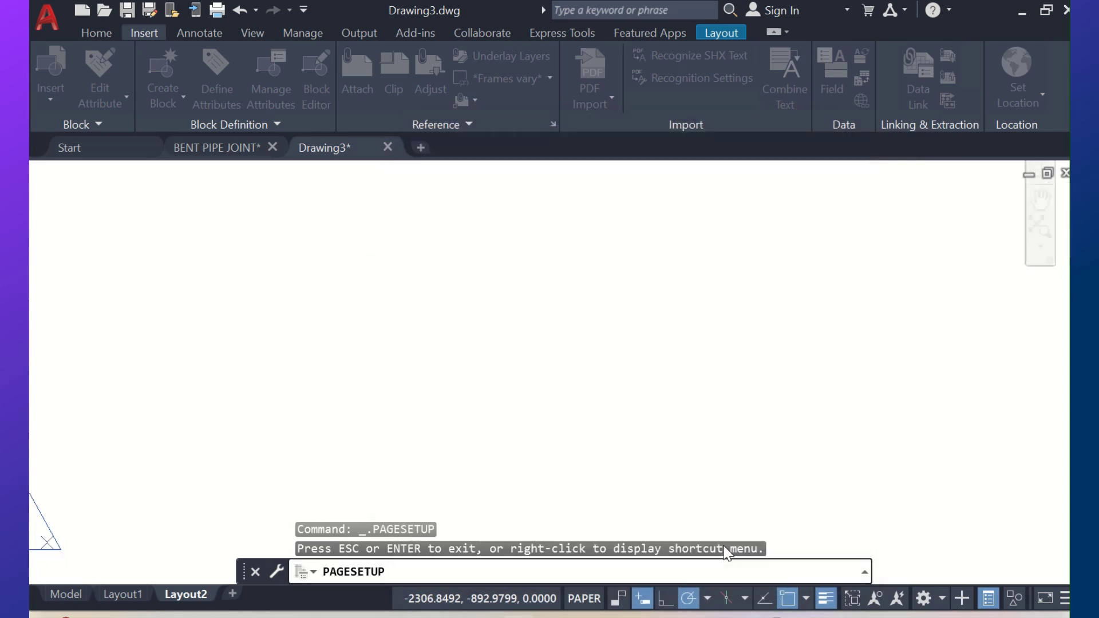
click(779, 373)
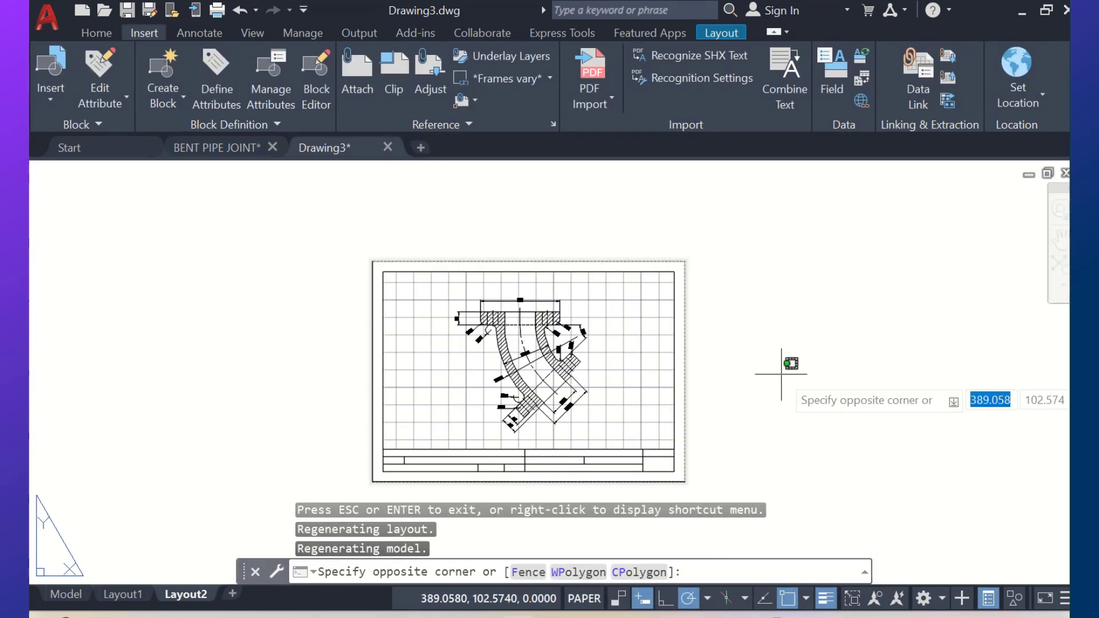
scroll(510, 342, up, 6)
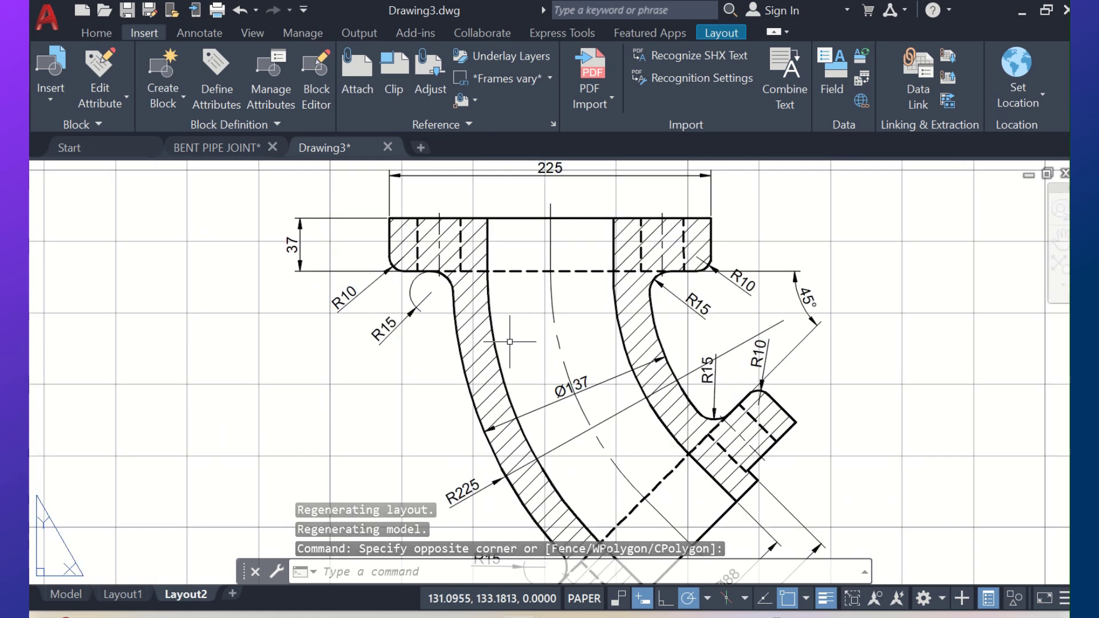
Step: Open Layout2's page setup for modification and preview the plot of the monochrome pipe joint sheet
scroll(510, 342, down, 5)
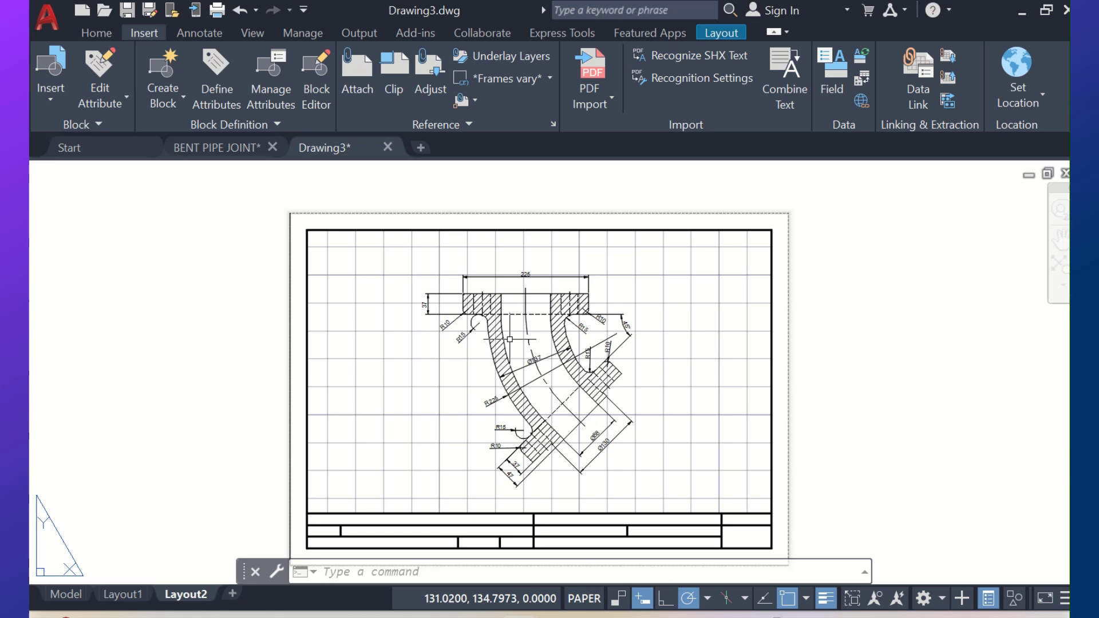
scroll(510, 339, up, 2)
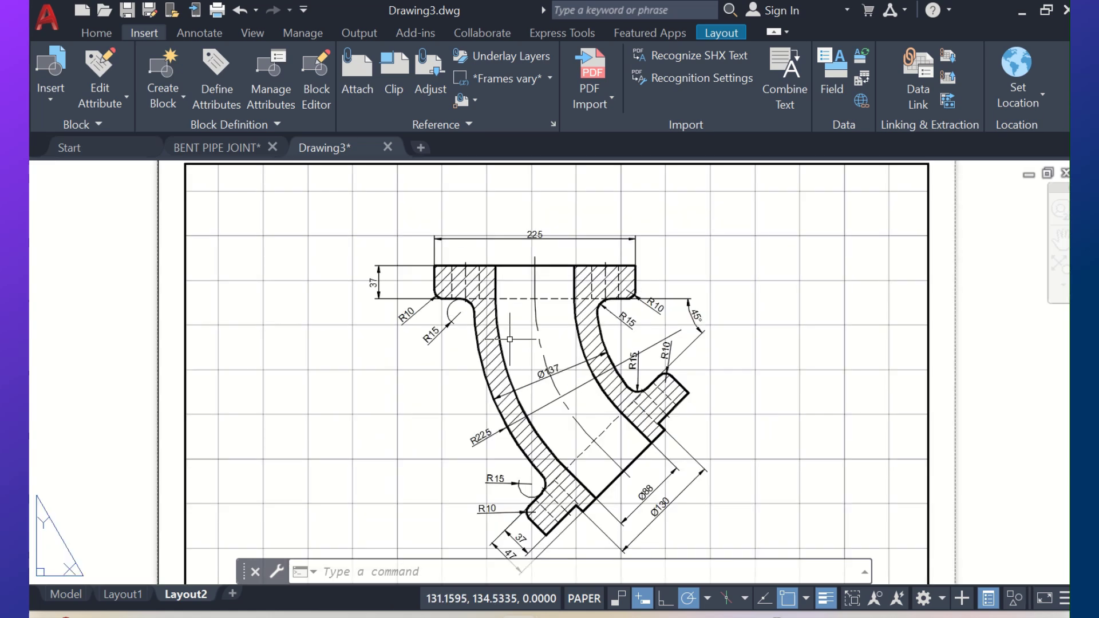
scroll(510, 339, down, 2)
middle_drag(508, 341, 506, 311)
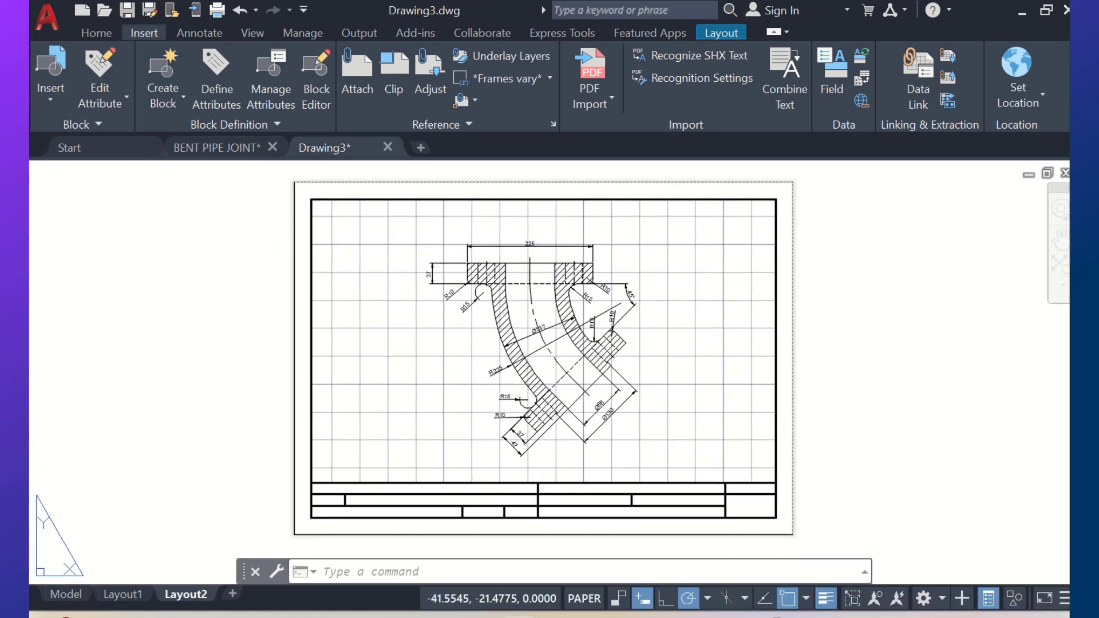
right_click(207, 589)
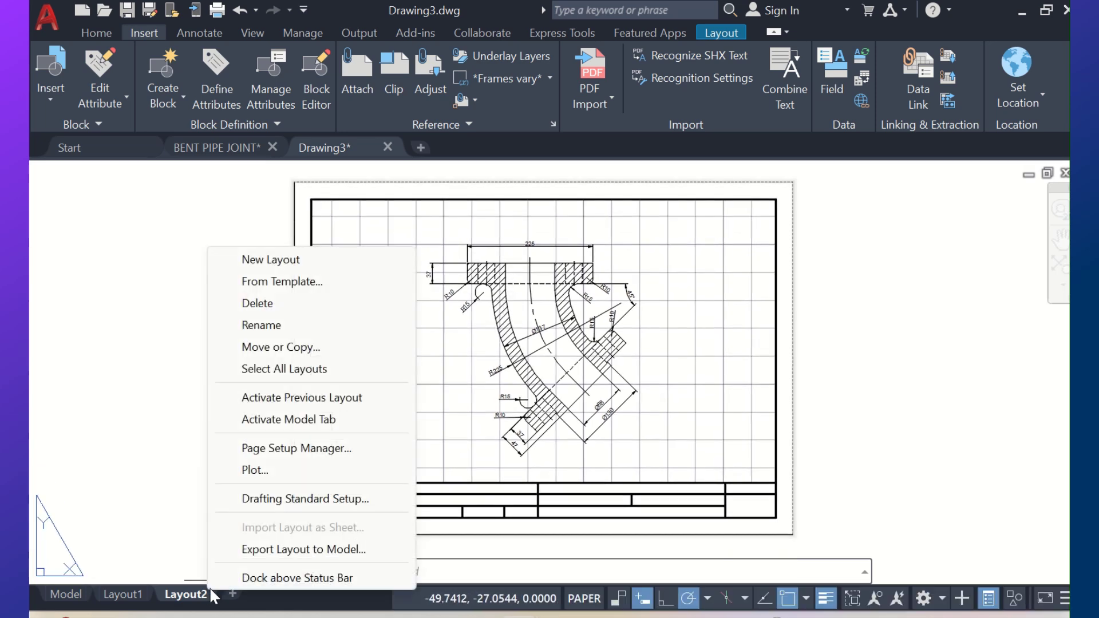
click(283, 449)
click(788, 319)
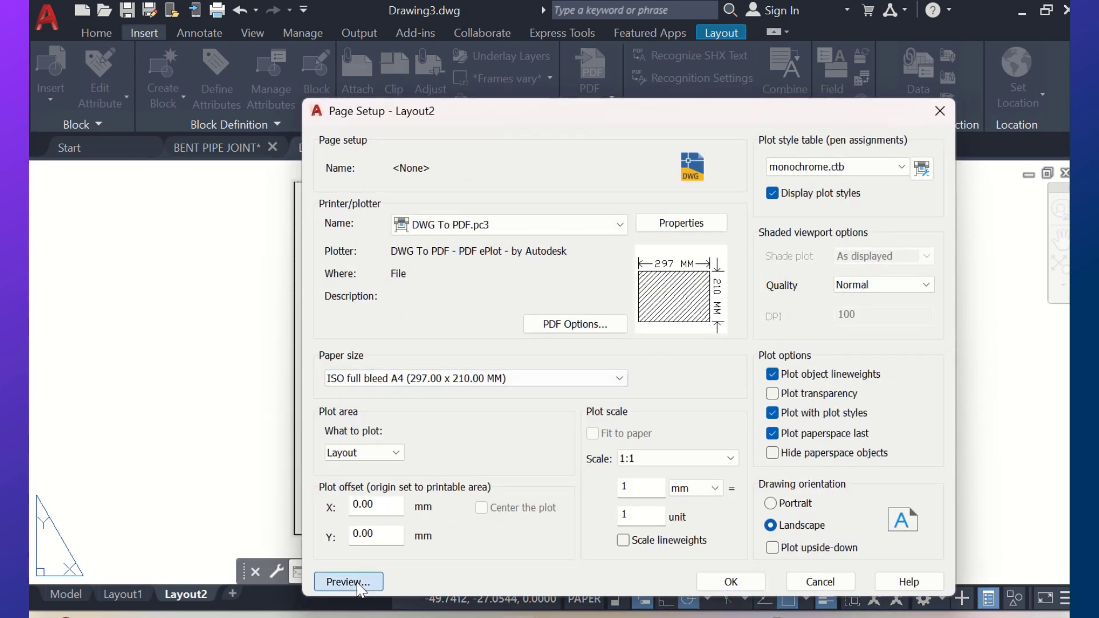
click(358, 584)
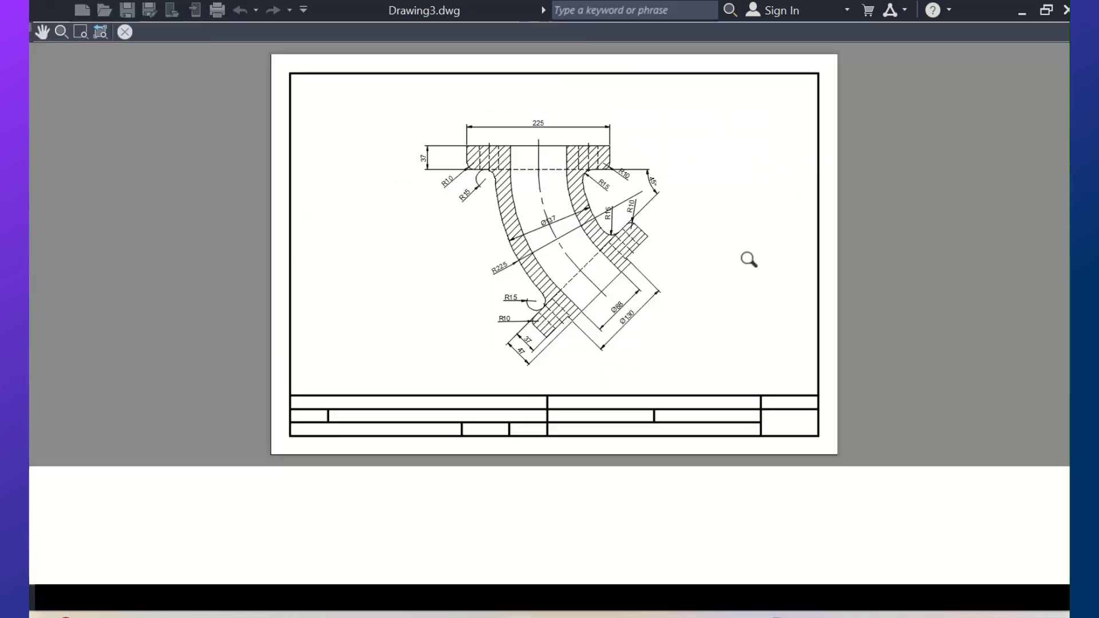
Step: Examine the pipe joint's linework and the whole sheet in the plot preview, and leave the preview and page setup without changes
scroll(578, 311, up, 4)
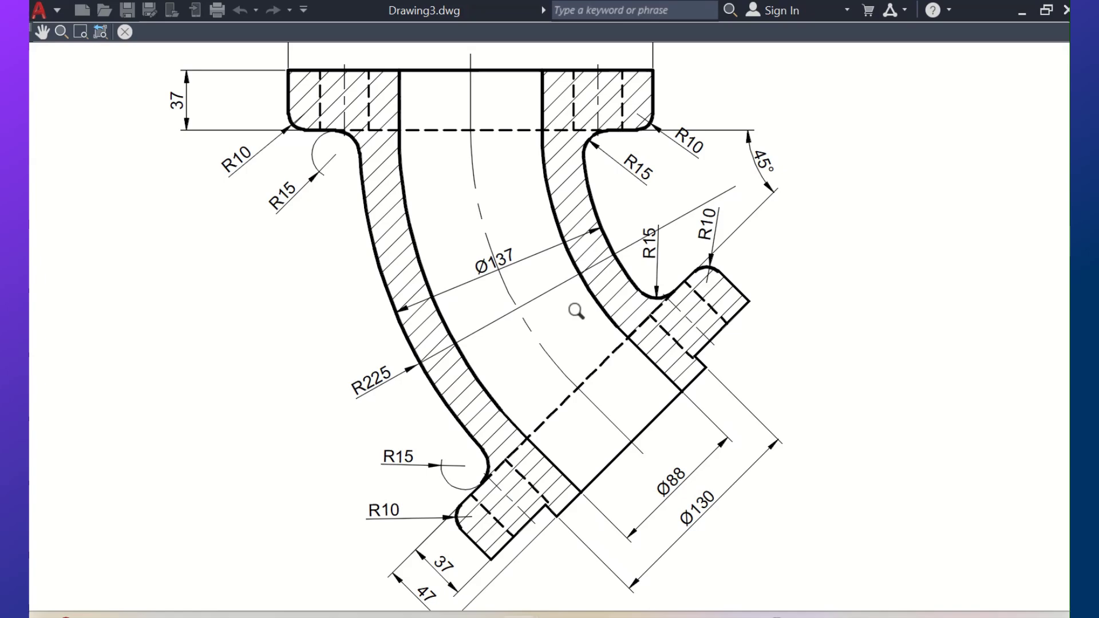
middle_drag(569, 307, 562, 368)
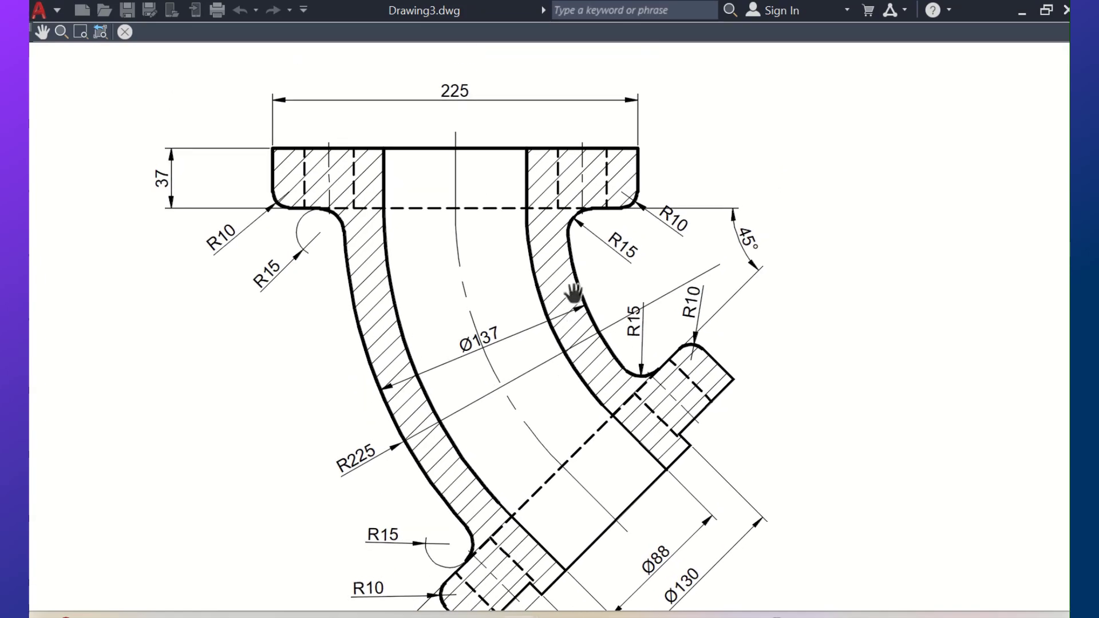
scroll(574, 294, down, 4)
scroll(558, 295, up, 4)
scroll(555, 299, down, 4)
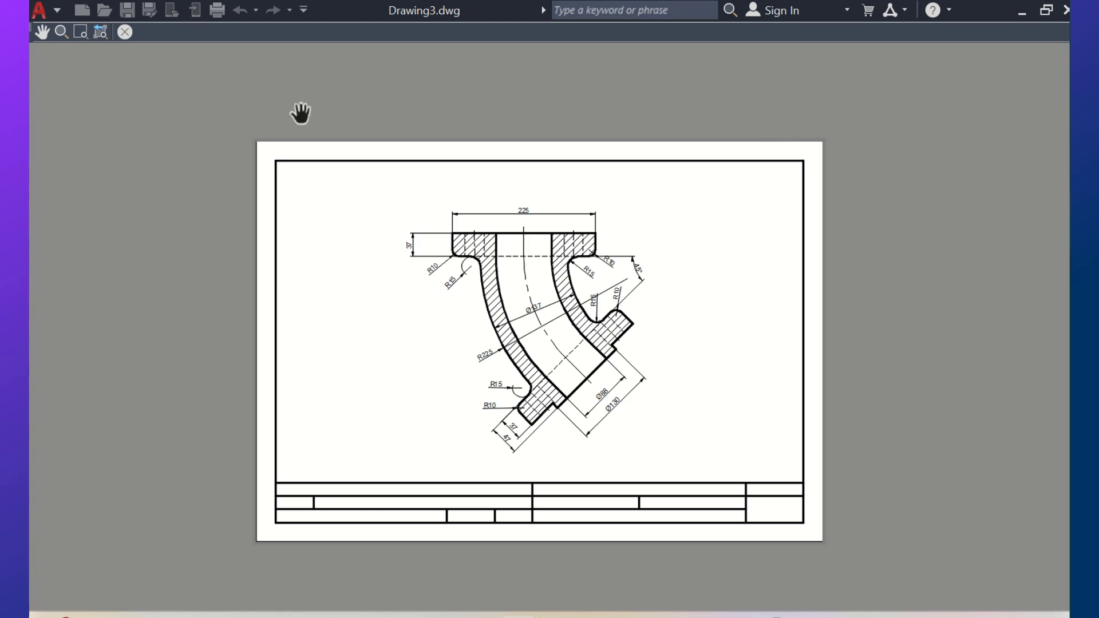
click(125, 33)
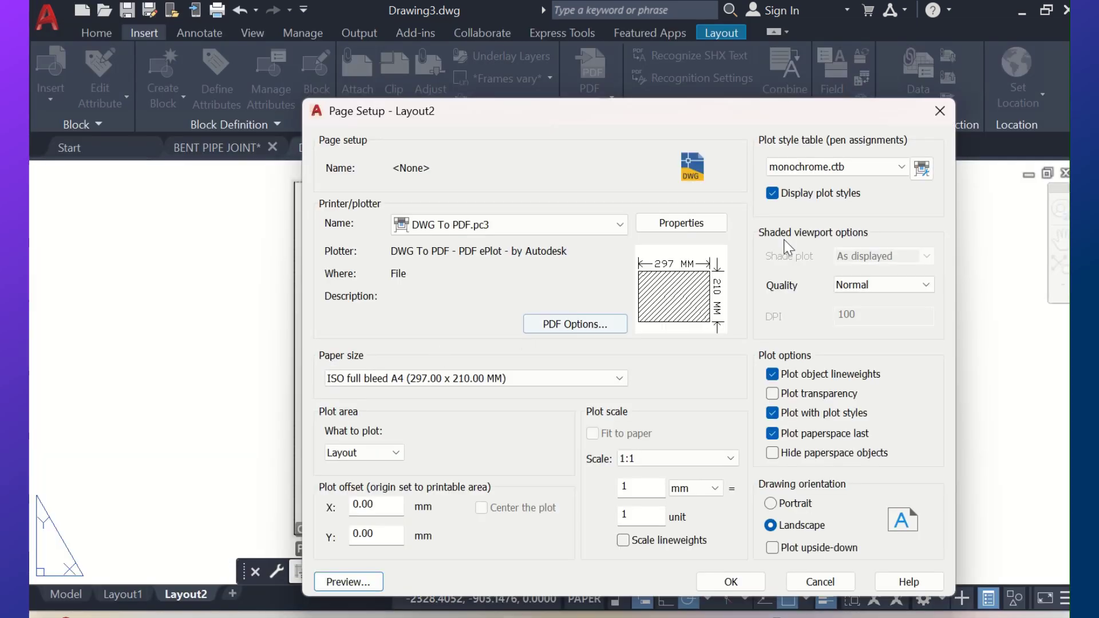
click(940, 109)
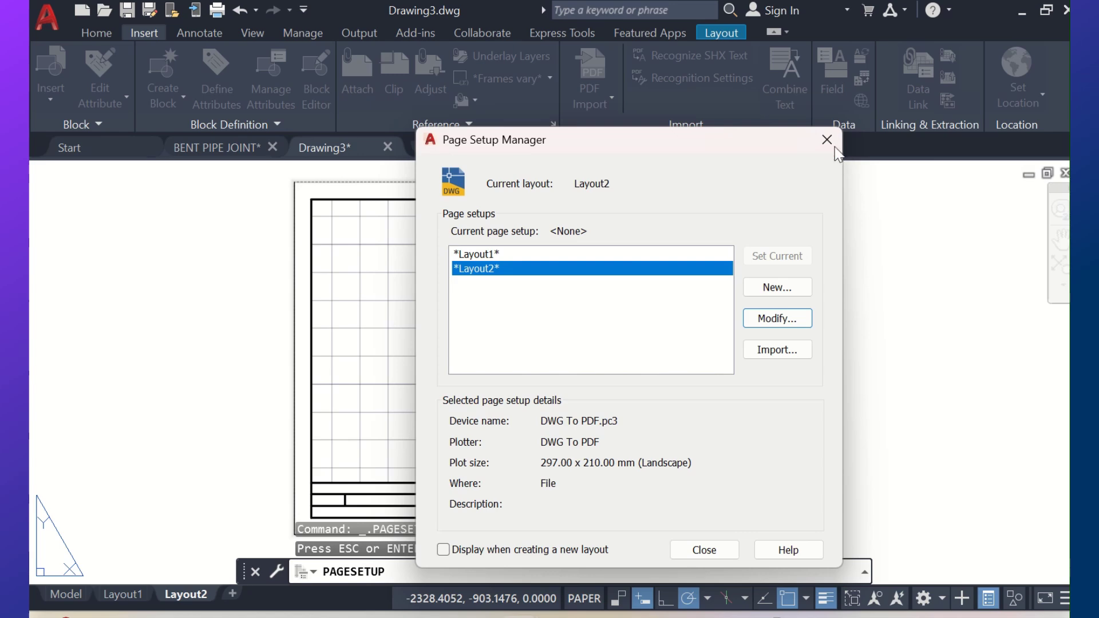
click(818, 150)
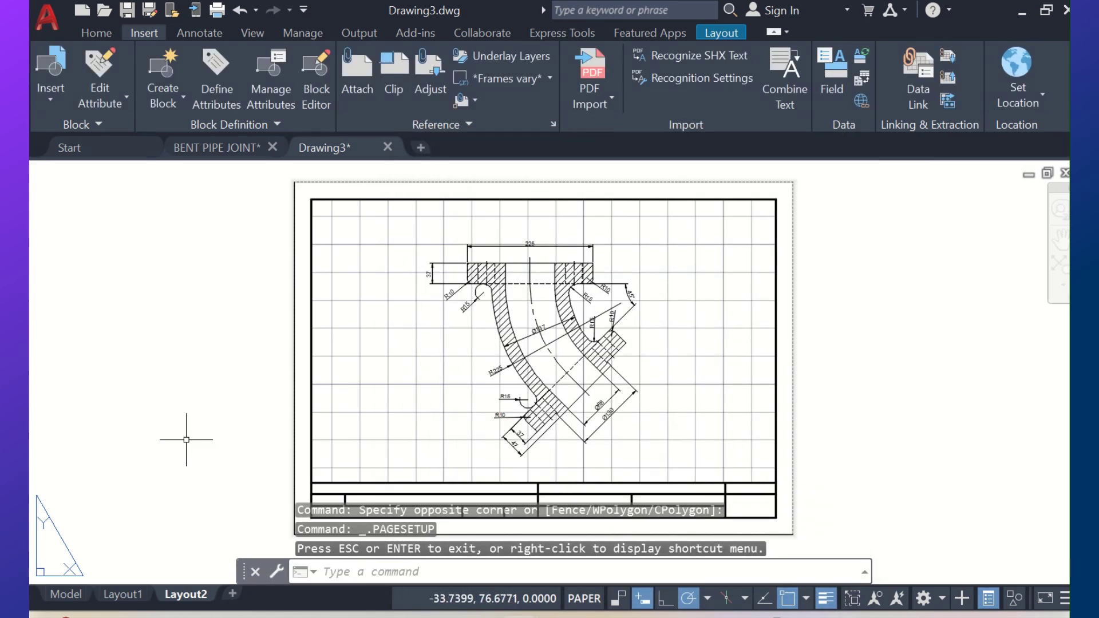
Step: View the coloured pipe joint in model space and switch to the Layout1 sheet for comparison
click(63, 592)
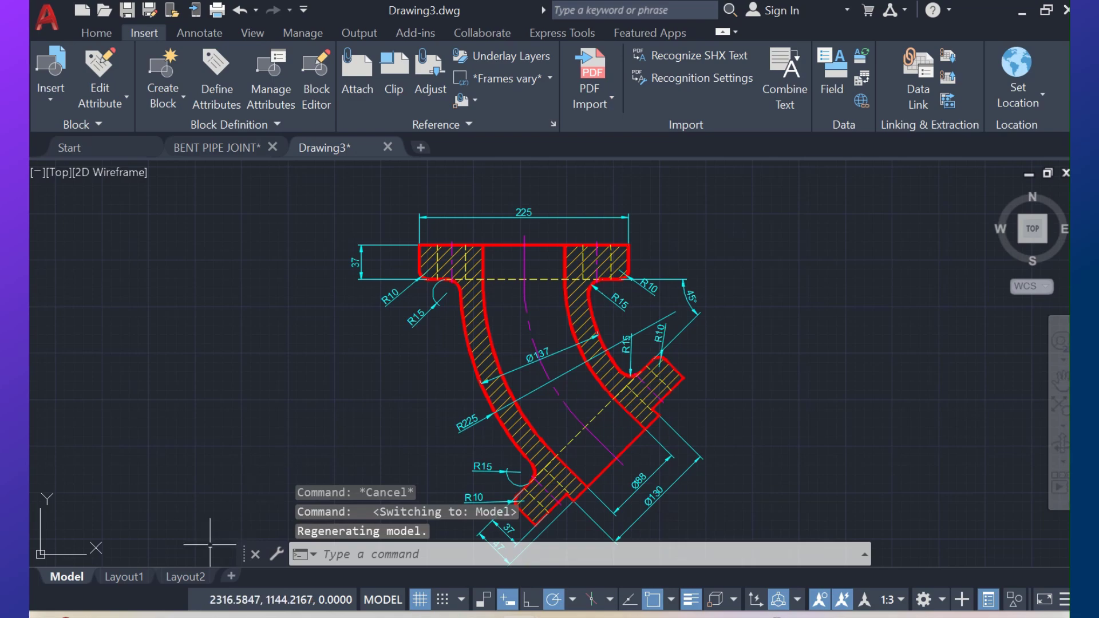
click(130, 576)
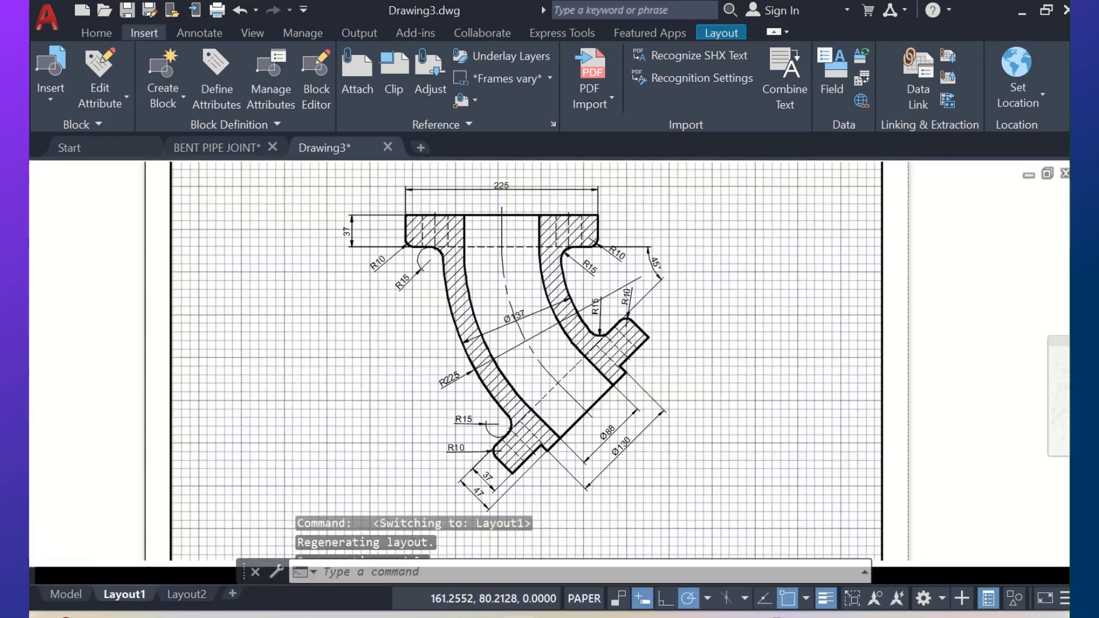